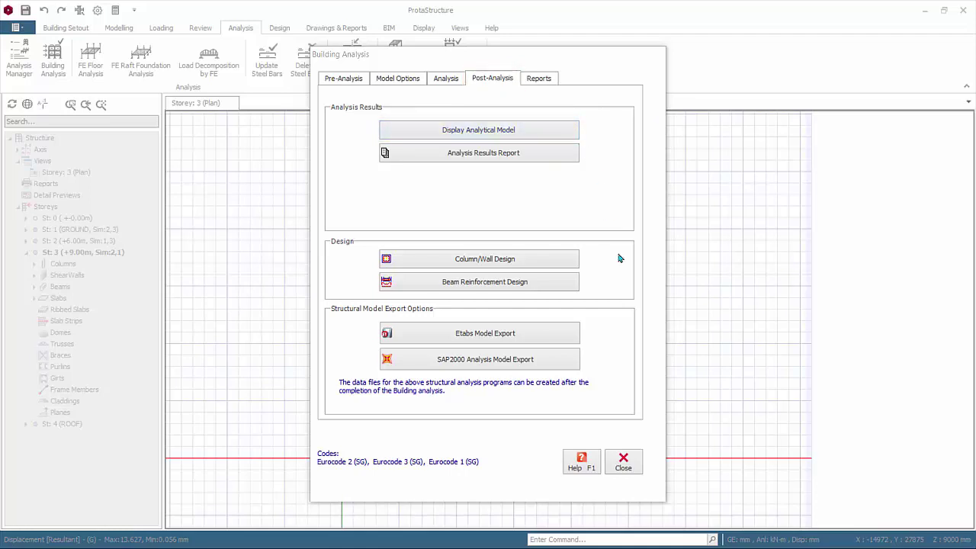
- Close the Building Analysis dialog and bring up the 3D analytical model
click(625, 460)
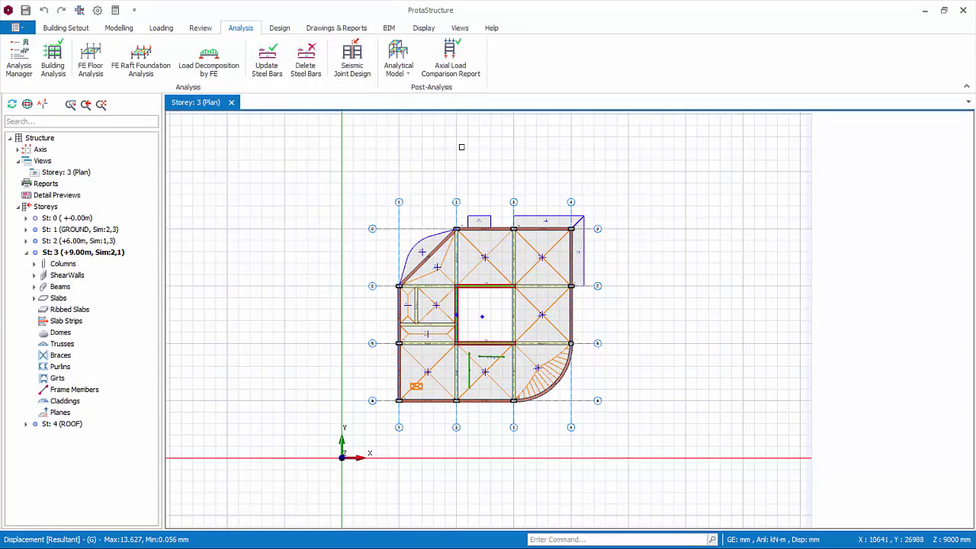
click(412, 61)
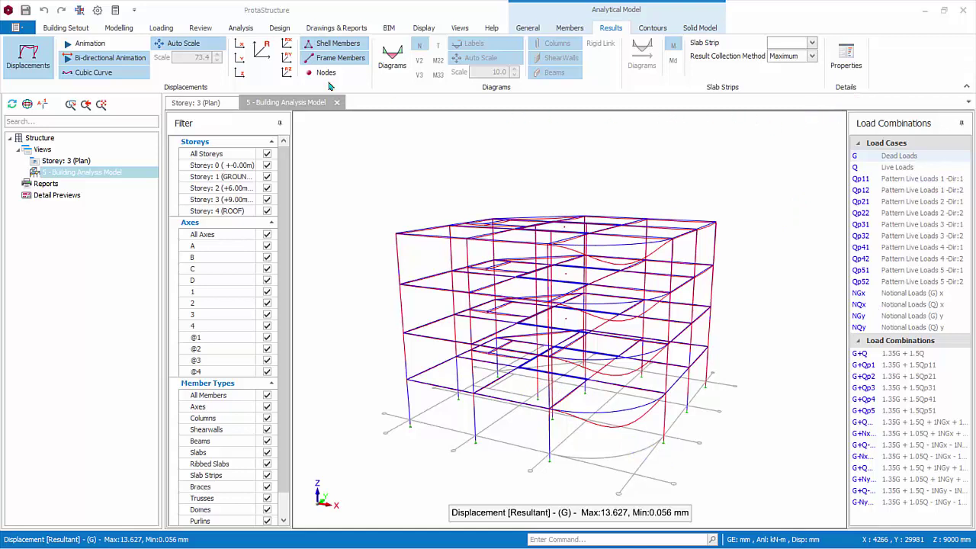
click(43, 73)
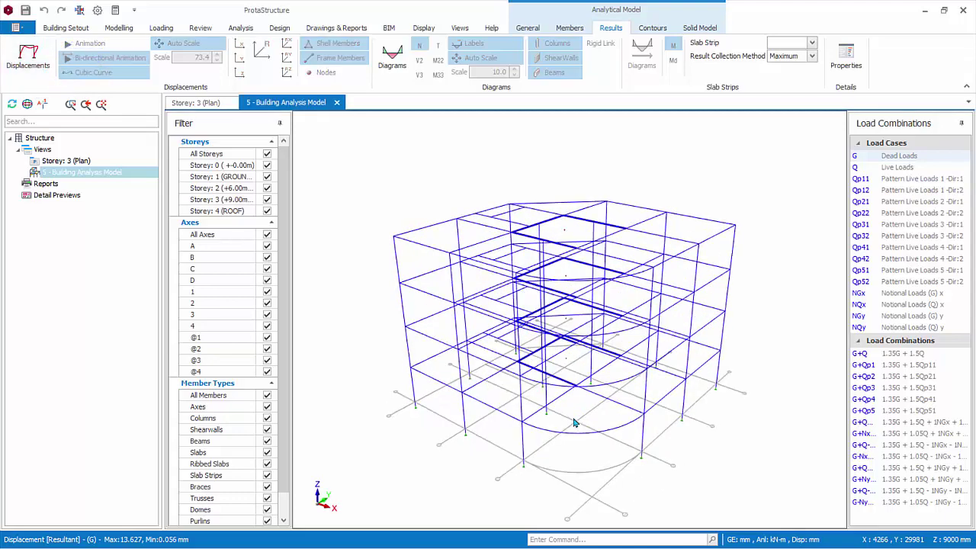
middle_drag(575, 421, 632, 435)
scroll(616, 397, up, 3)
scroll(616, 397, down, 5)
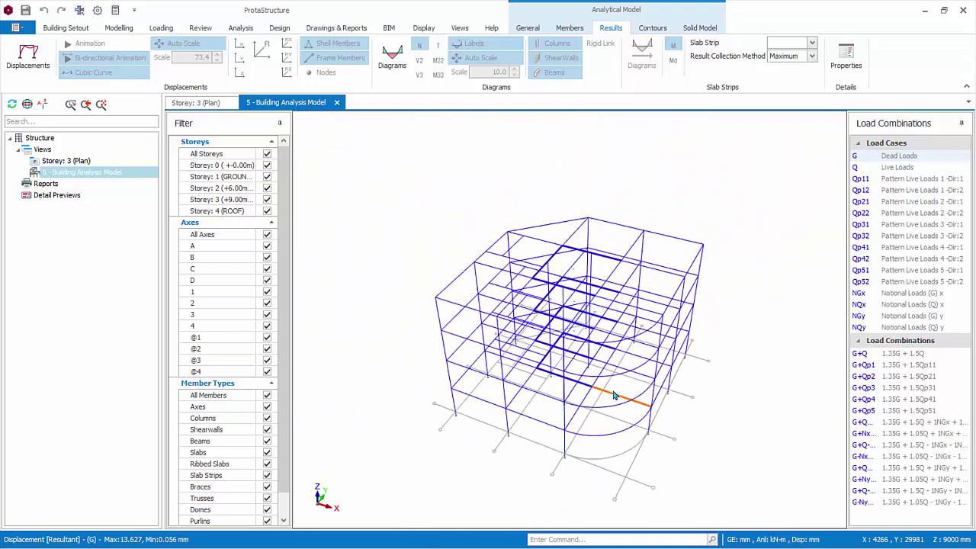
mouse_move(616, 397)
middle_down()
mouse_move(616, 375)
mouse_move(608, 382)
middle_up()
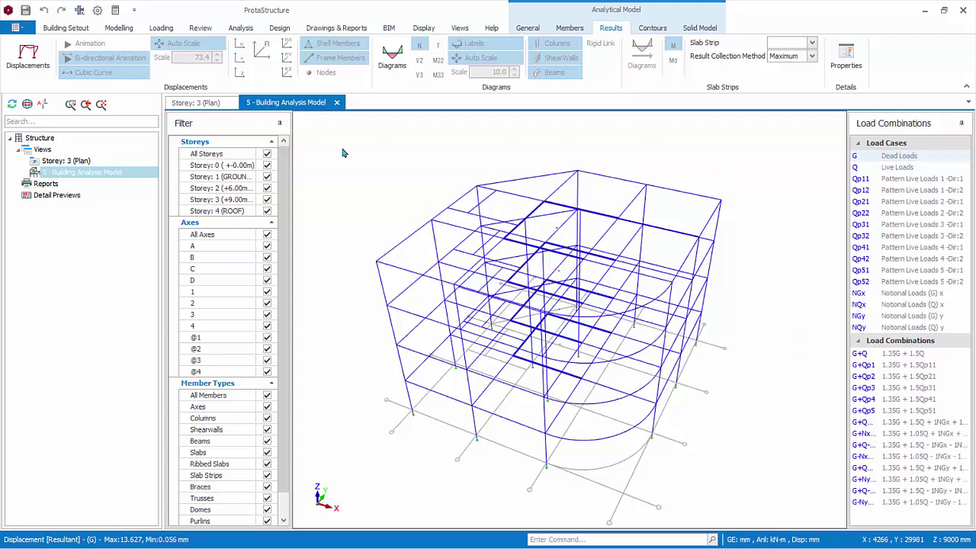
click(267, 154)
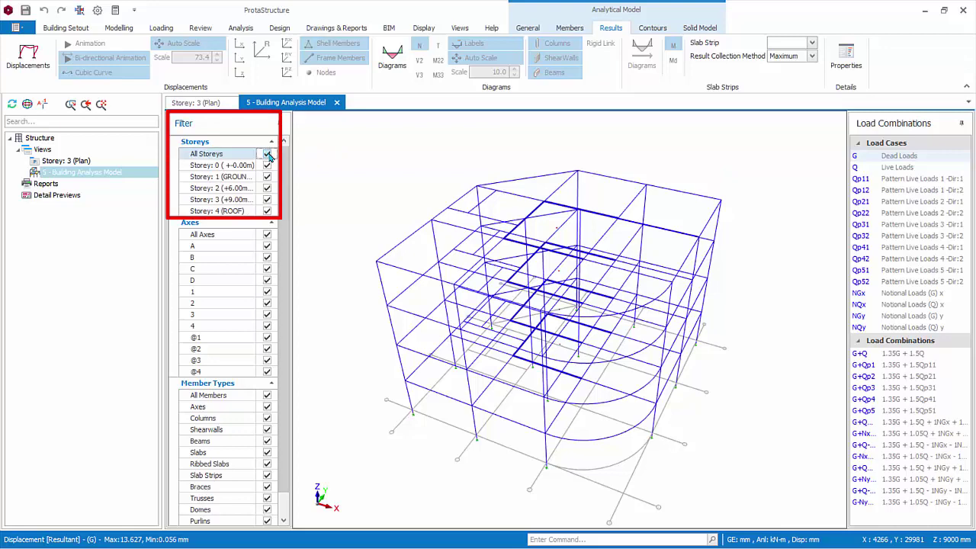
click(267, 212)
mouse_move(488, 366)
middle_down()
mouse_move(438, 307)
mouse_move(511, 313)
middle_up()
scroll(511, 313, up, 2)
scroll(523, 305, up, 2)
scroll(567, 312, up, 2)
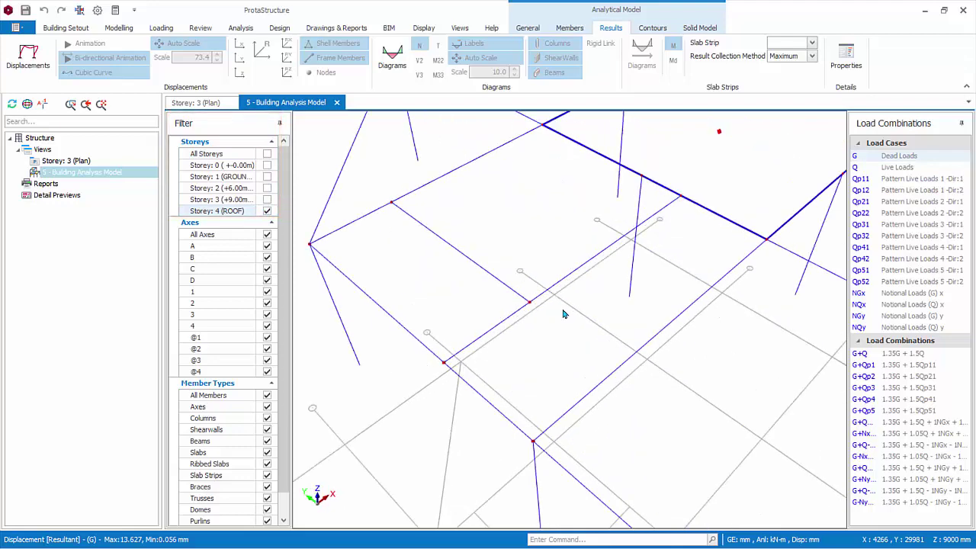
scroll(562, 318, up, 2)
scroll(562, 318, up, 2)
scroll(625, 310, up, 2)
scroll(577, 315, up, 1)
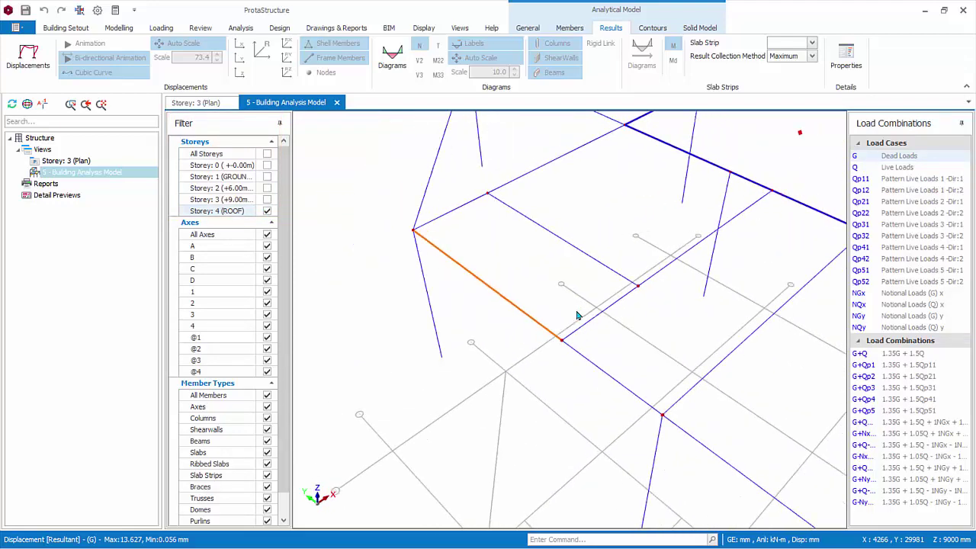
scroll(643, 314, up, 2)
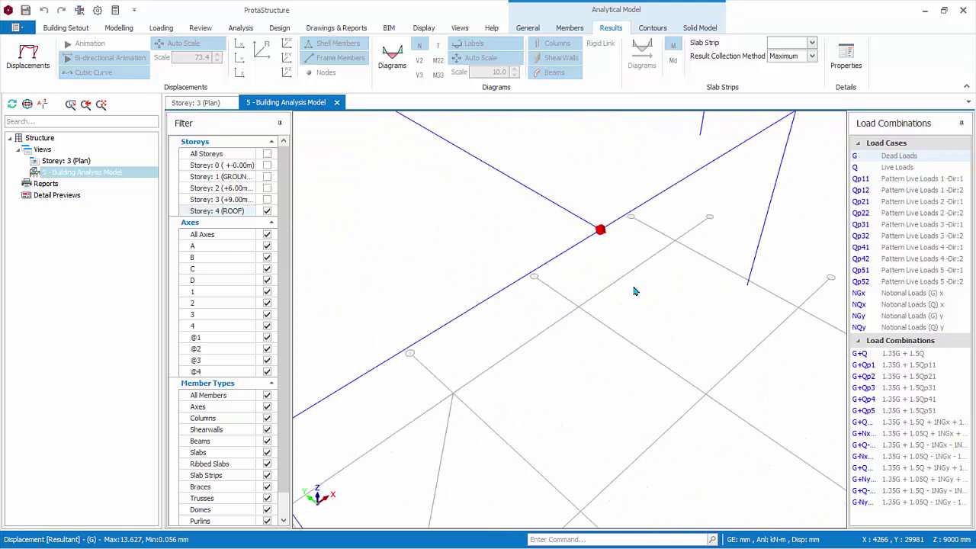
scroll(633, 291, up, 1)
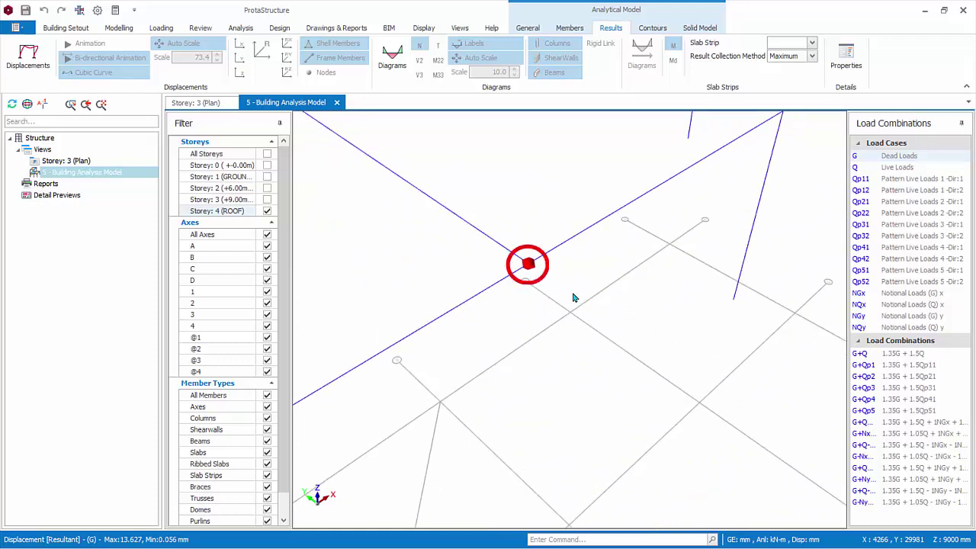
middle_drag(573, 297, 686, 353)
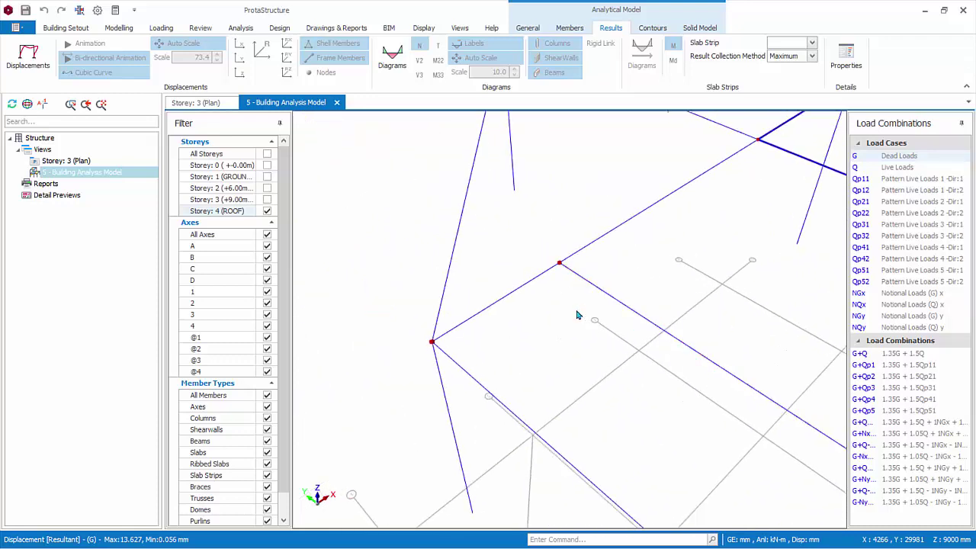
mouse_move(576, 359)
middle_down()
mouse_move(519, 300)
mouse_move(523, 313)
mouse_move(585, 318)
middle_up()
scroll(584, 318, down, 3)
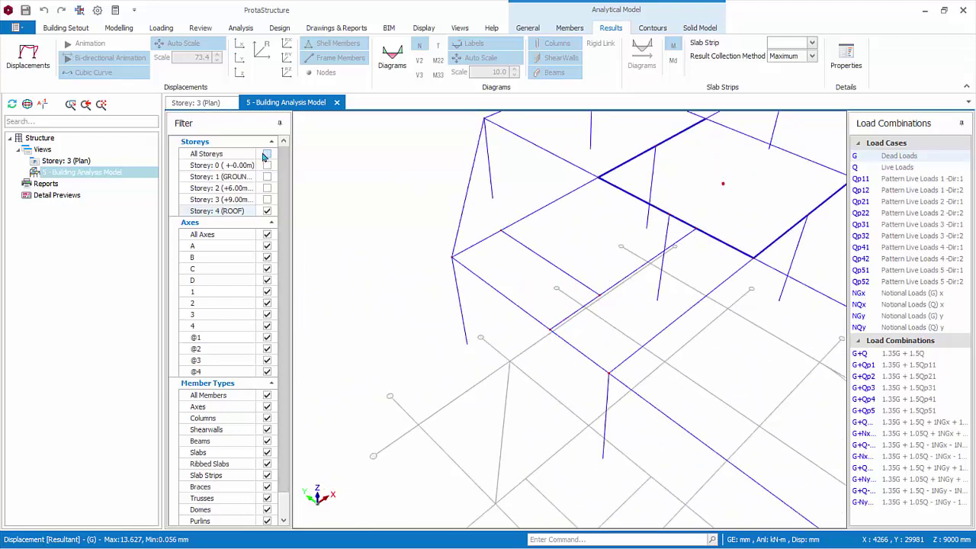
click(267, 153)
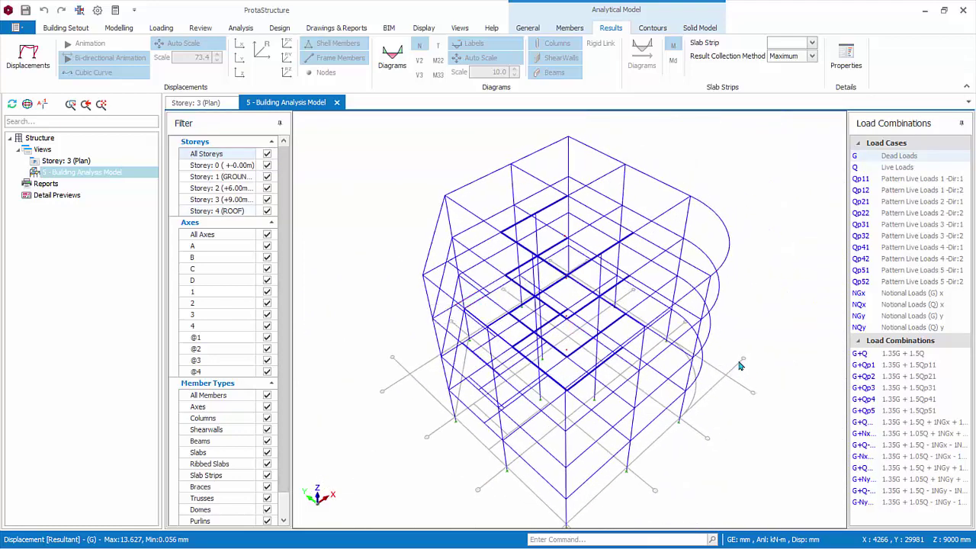
click(529, 29)
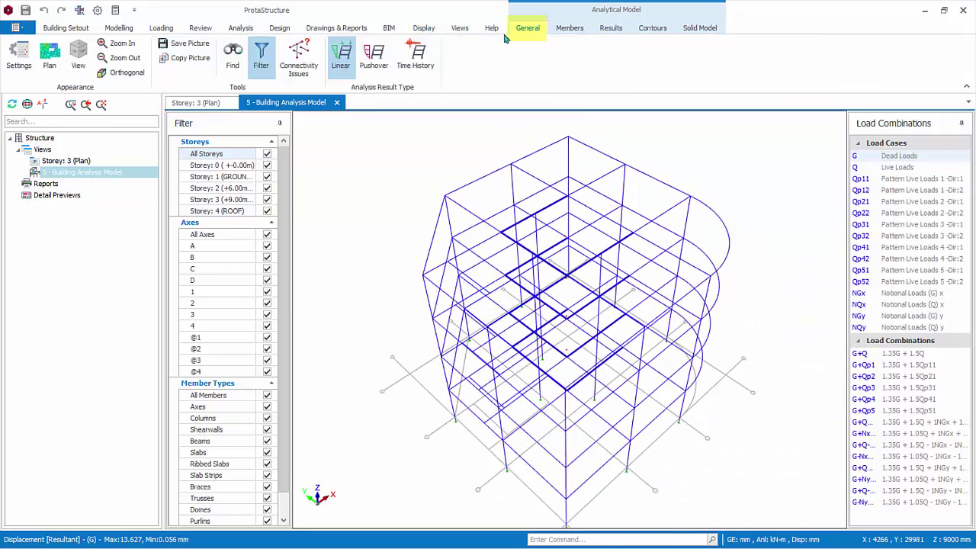
click(25, 51)
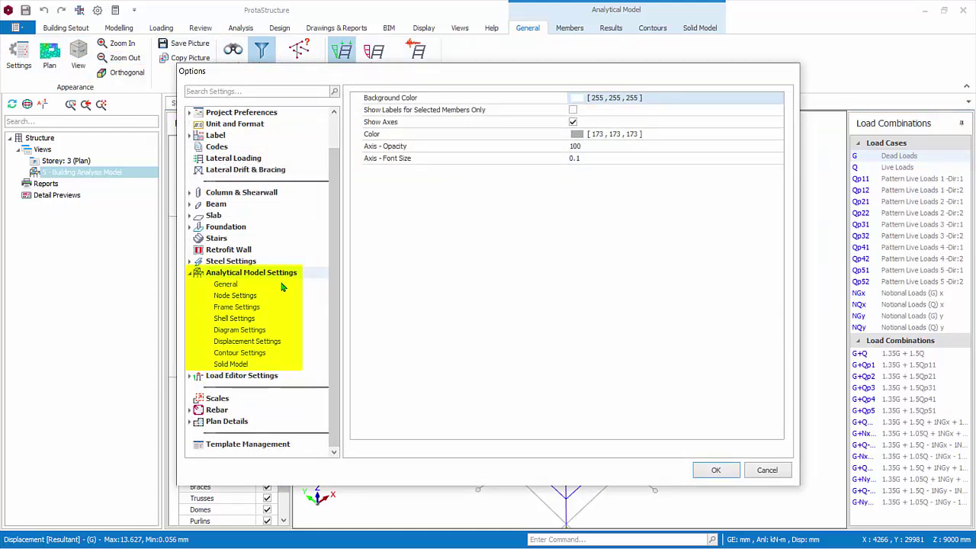
click(280, 285)
click(278, 296)
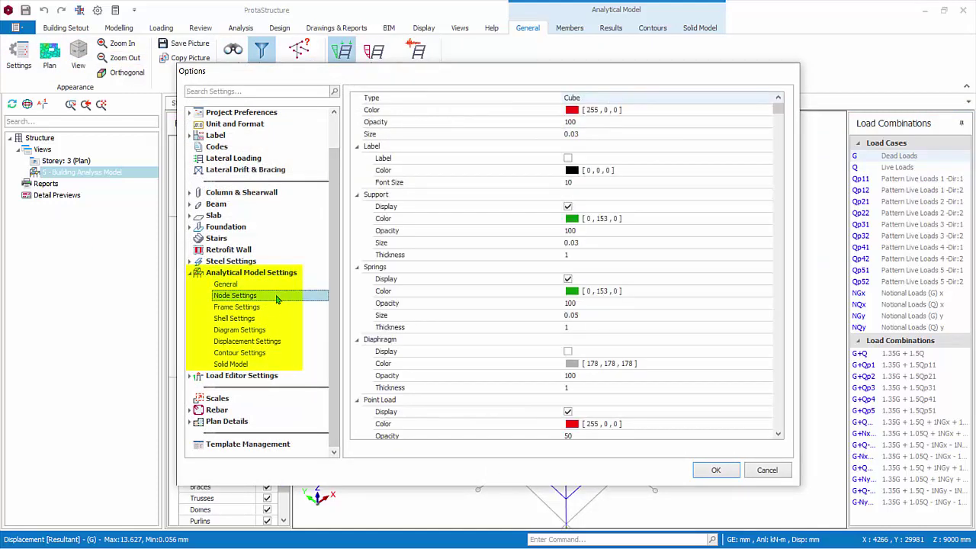
click(247, 322)
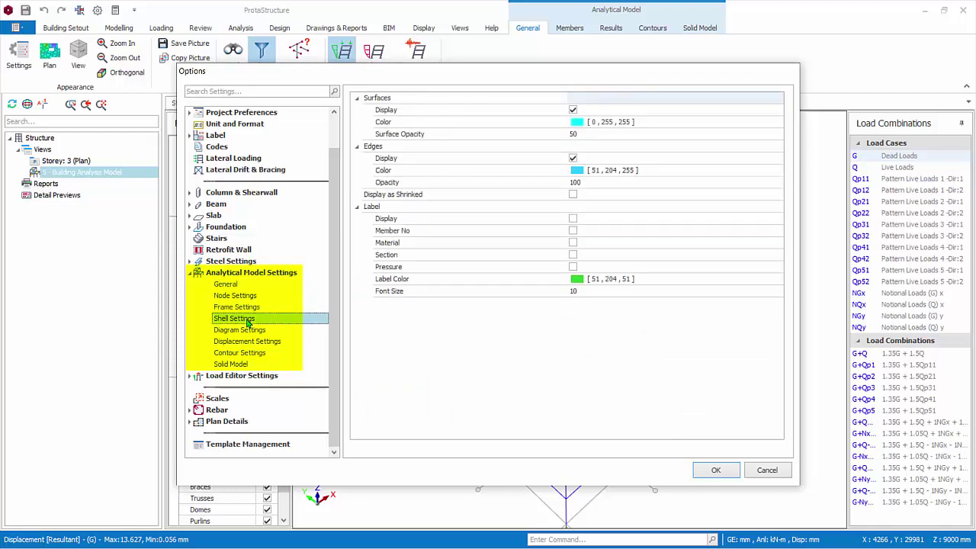
click(778, 471)
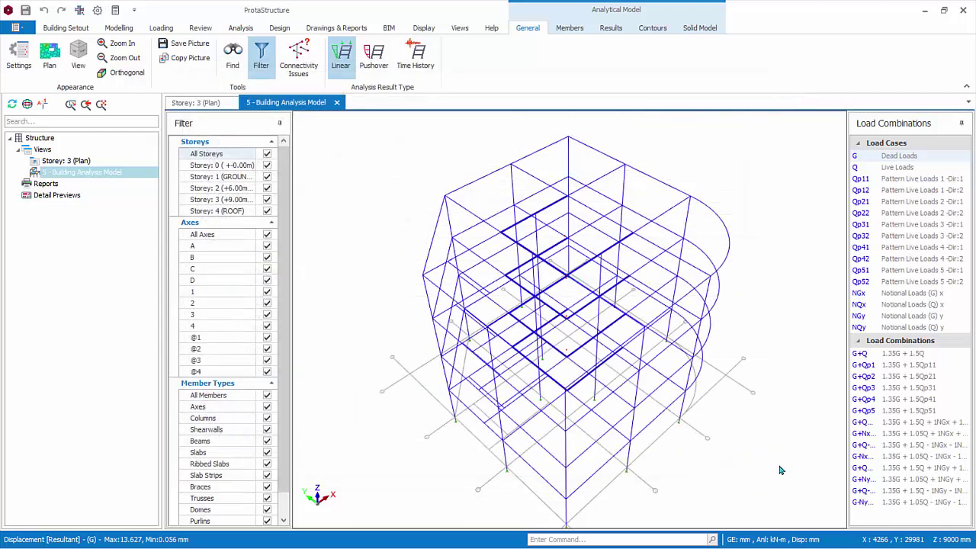
click(49, 65)
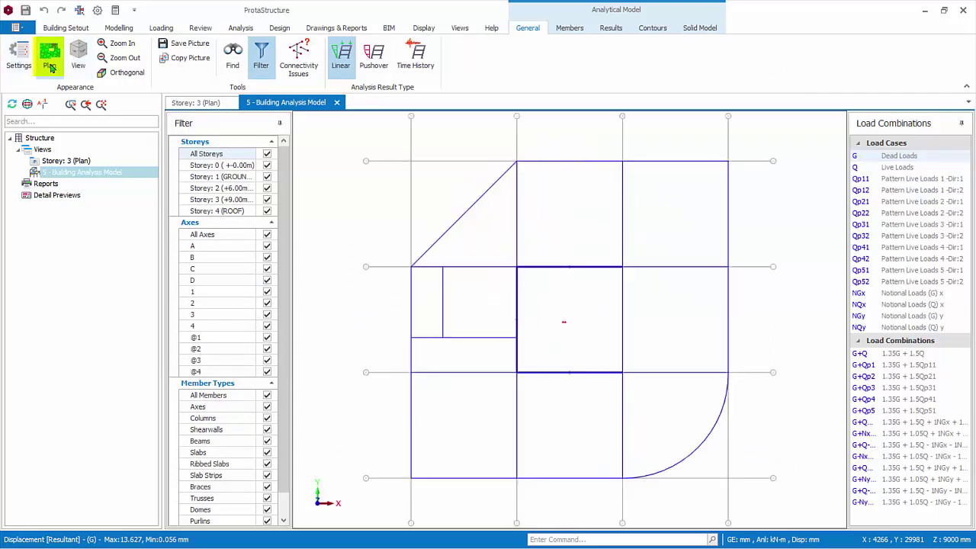
click(49, 70)
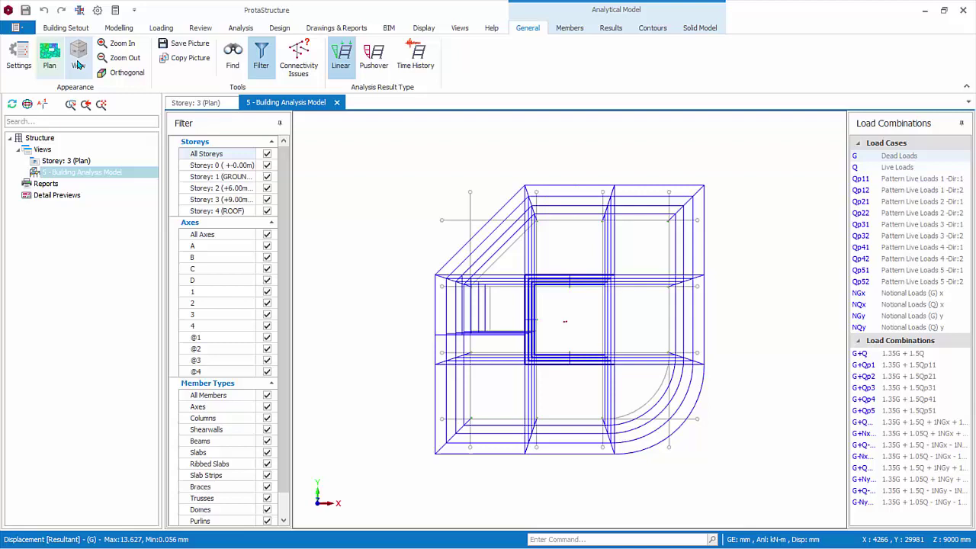
click(79, 57)
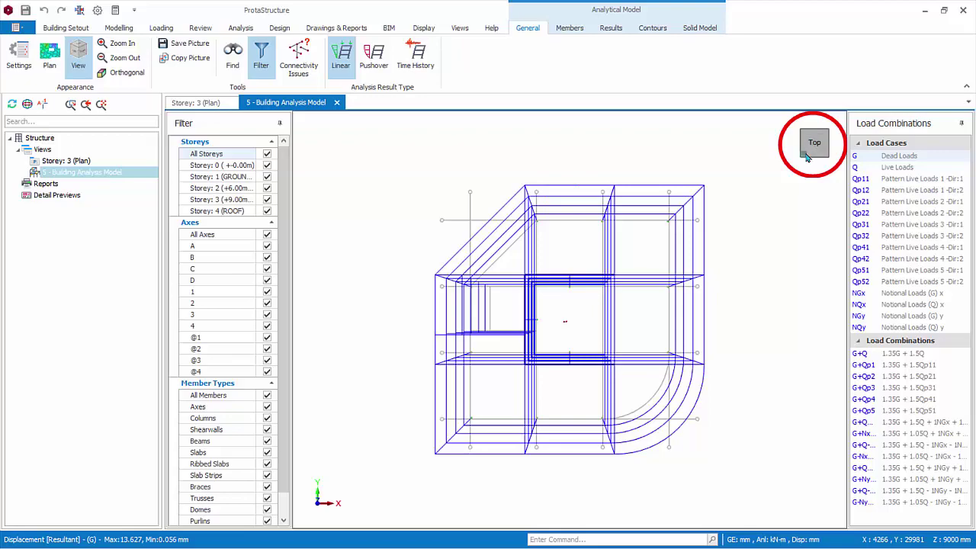
drag(811, 160, 803, 148)
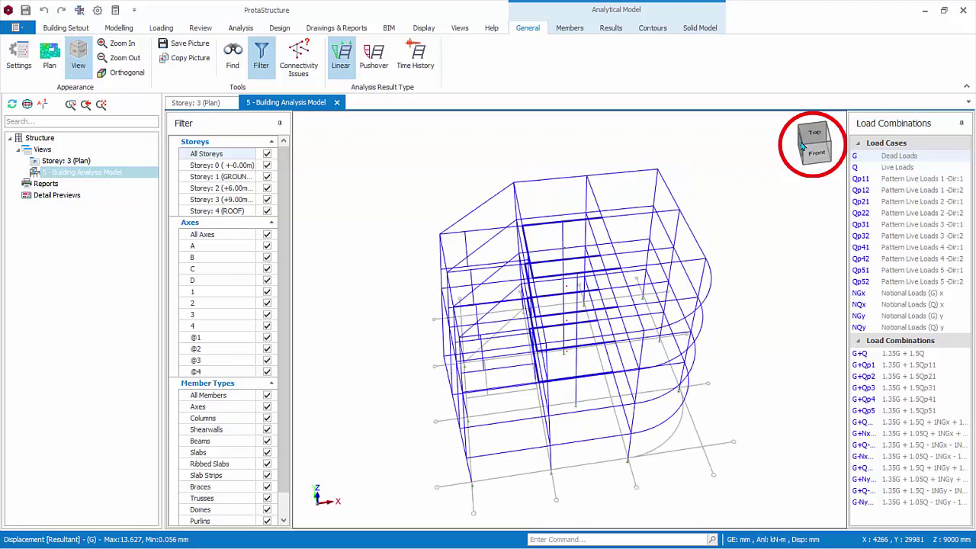
click(799, 142)
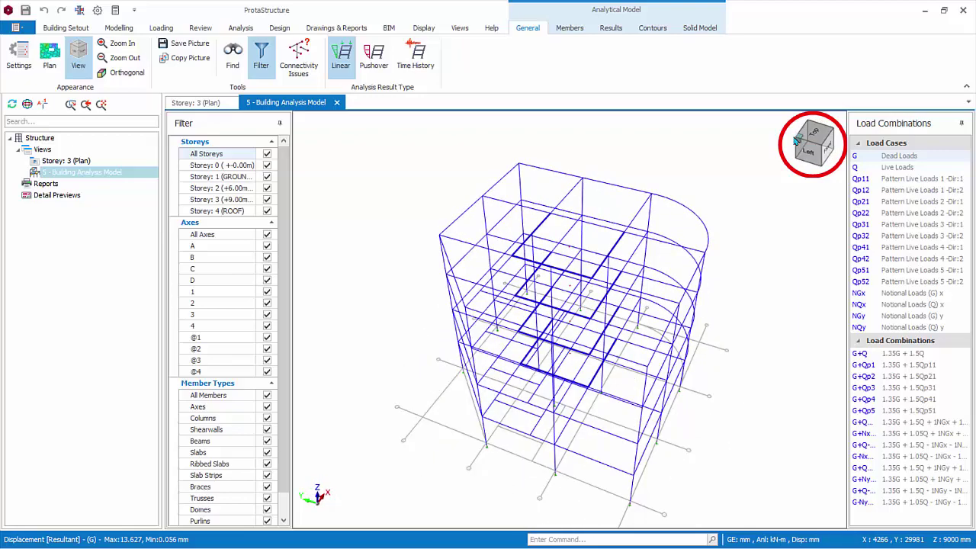
click(796, 140)
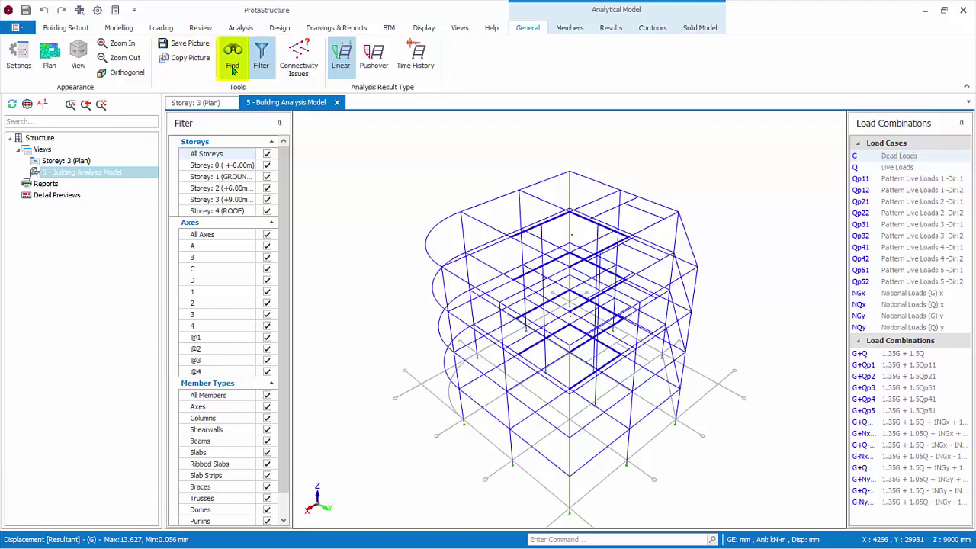
click(232, 70)
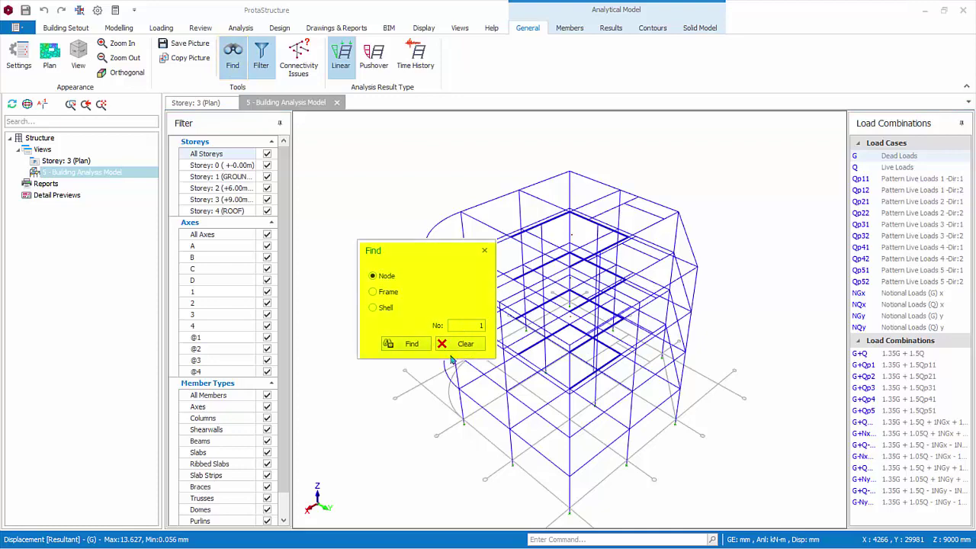
click(414, 348)
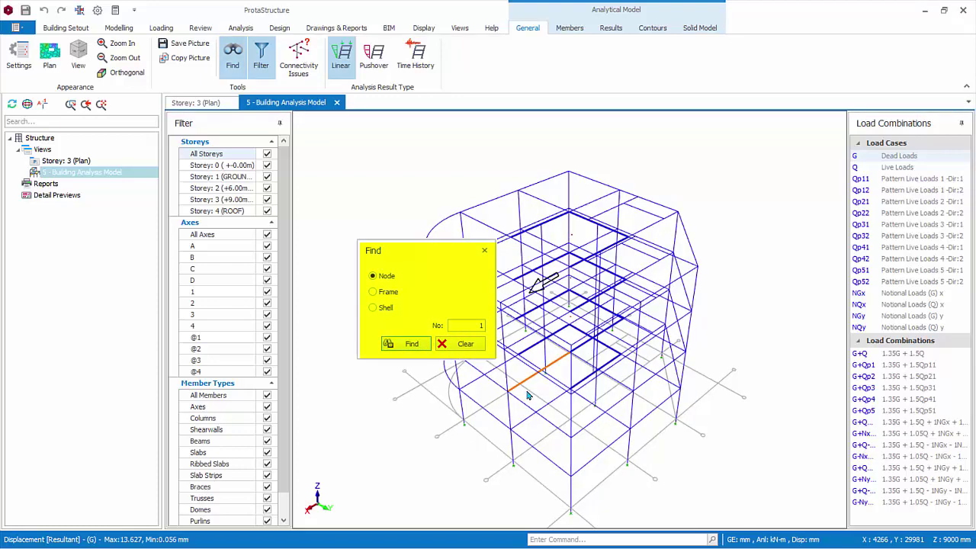
middle_drag(549, 362, 507, 325)
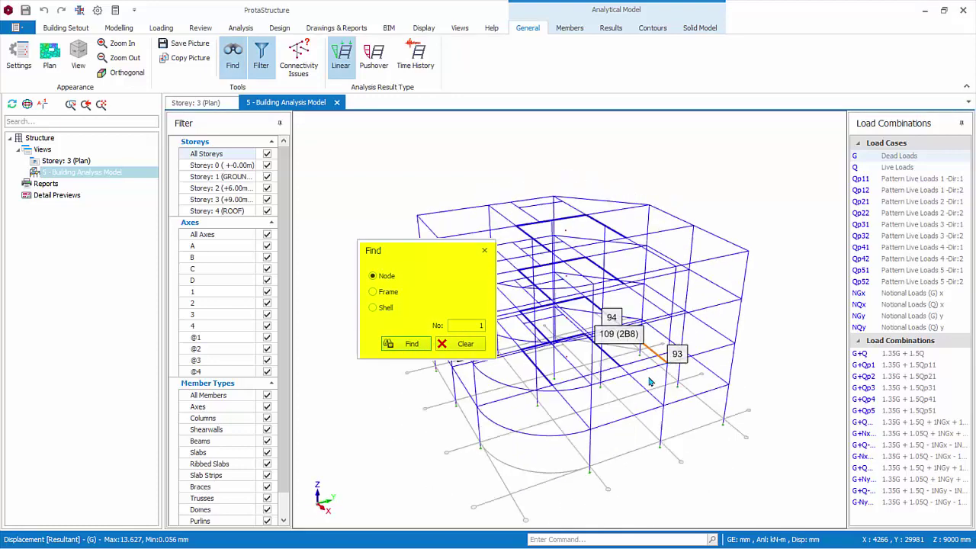
click(464, 344)
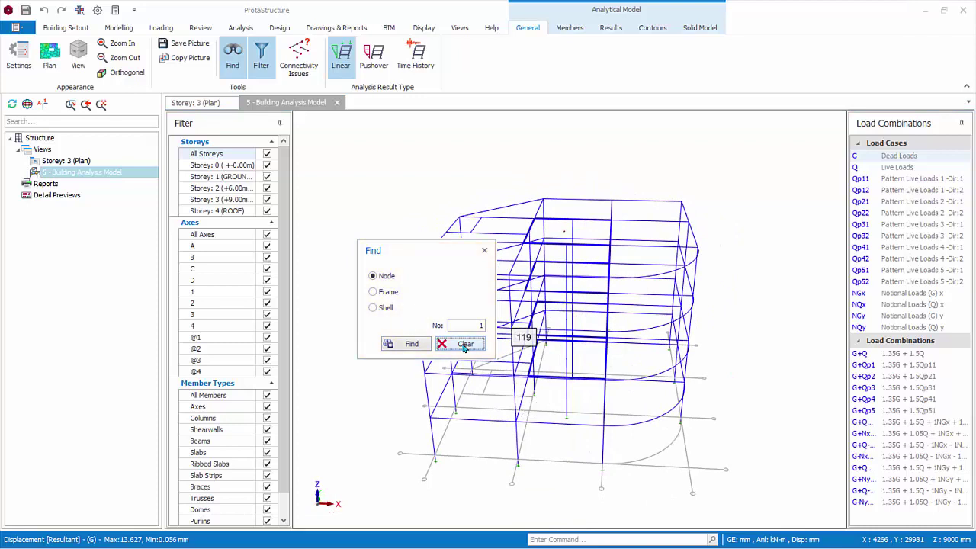
click(483, 252)
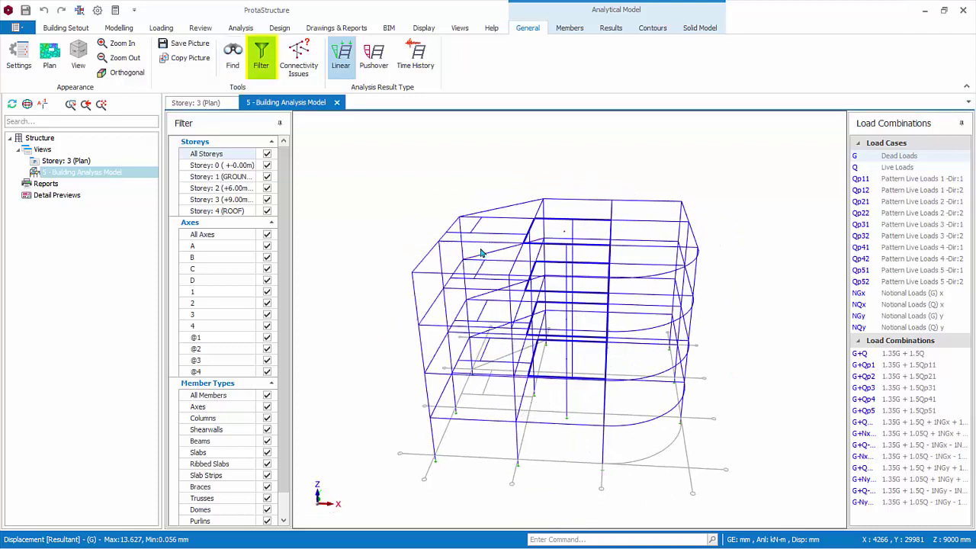
click(264, 71)
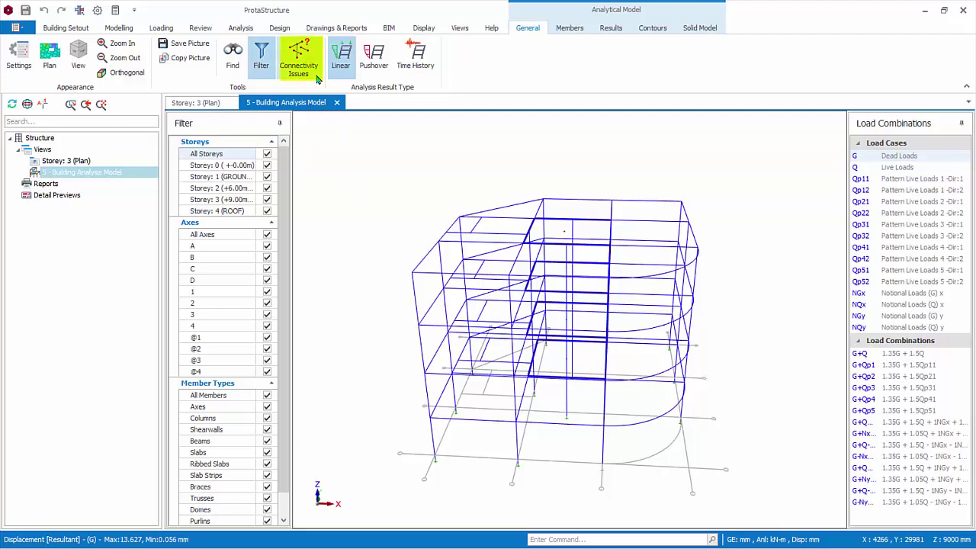
- Run the connectivity check and dismiss the 'No connectivity issues detected' message
click(318, 80)
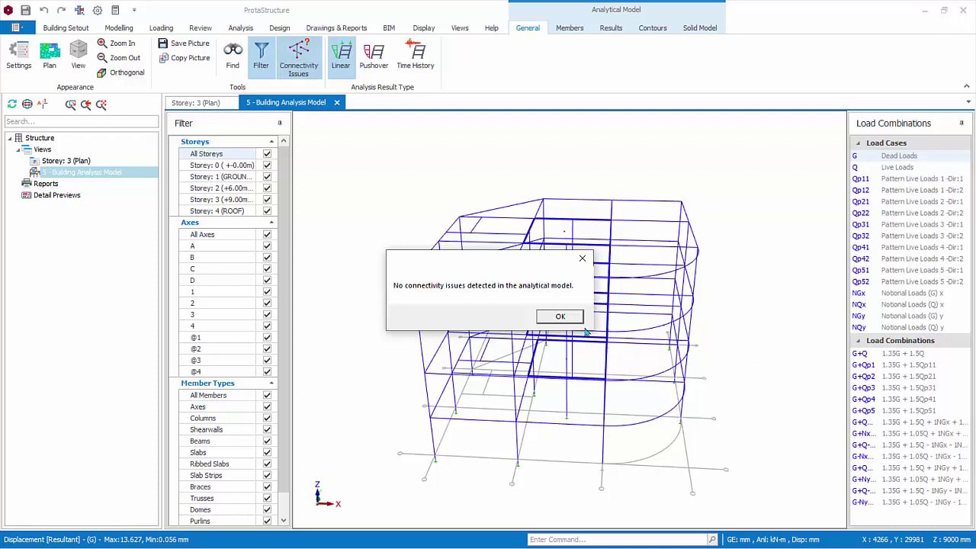
click(561, 316)
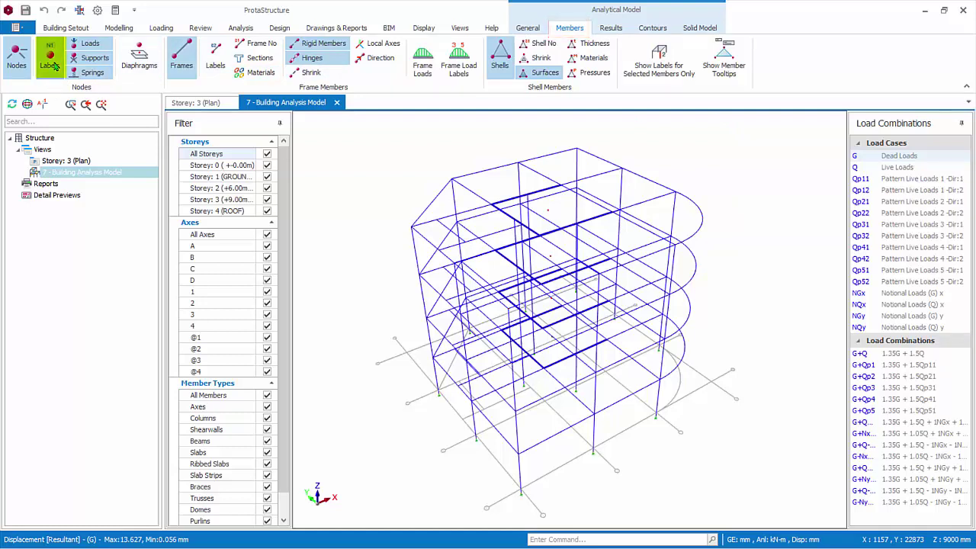
- Briefly show node labels, then display the D4-1 floor diaphragm on the model
click(55, 66)
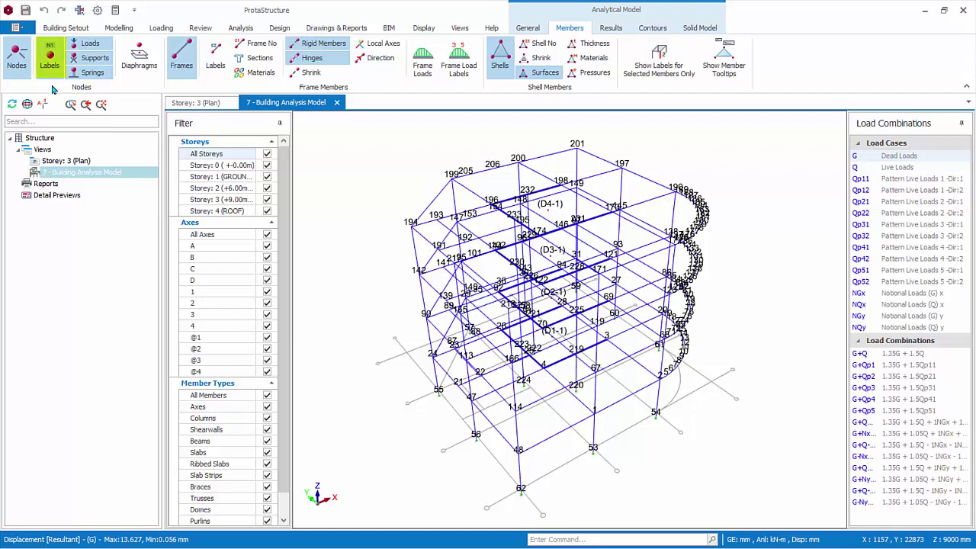
click(49, 70)
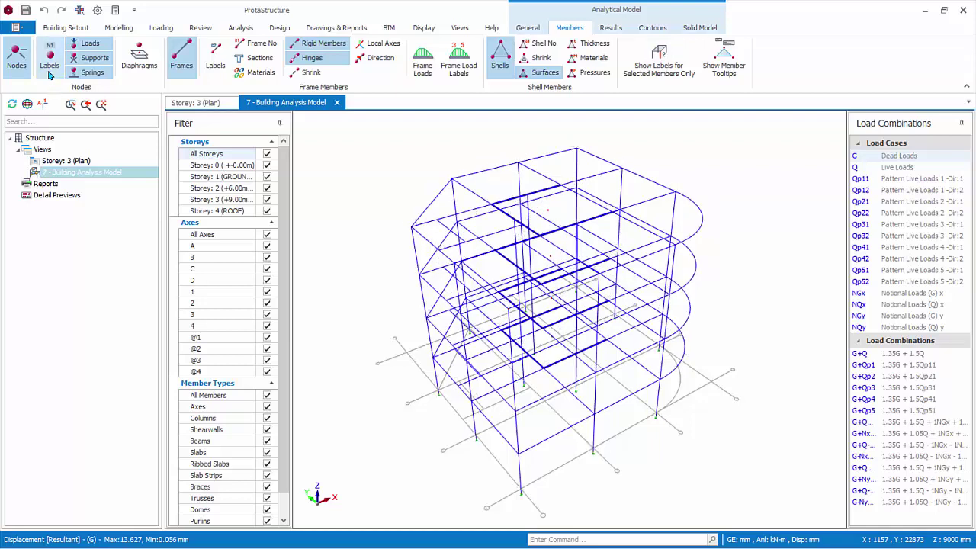
click(145, 69)
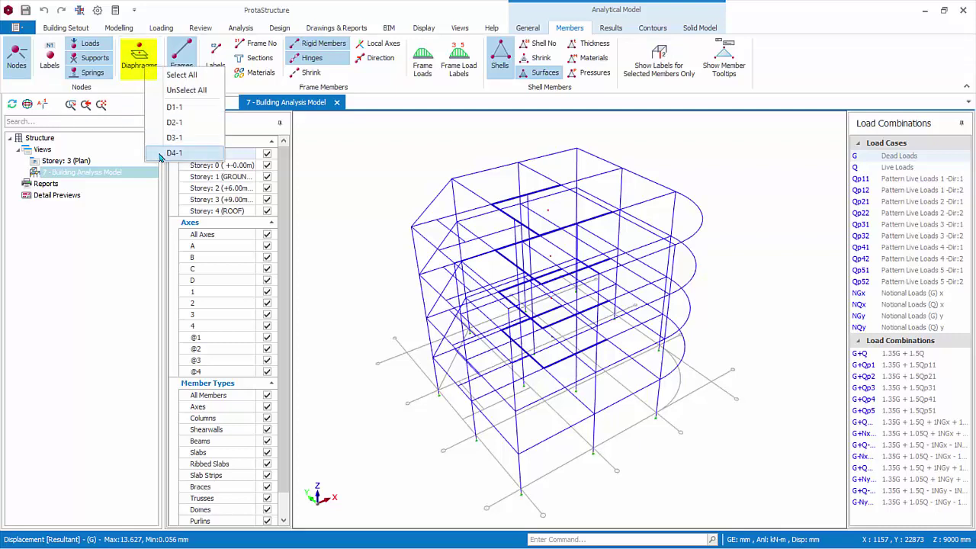
click(174, 107)
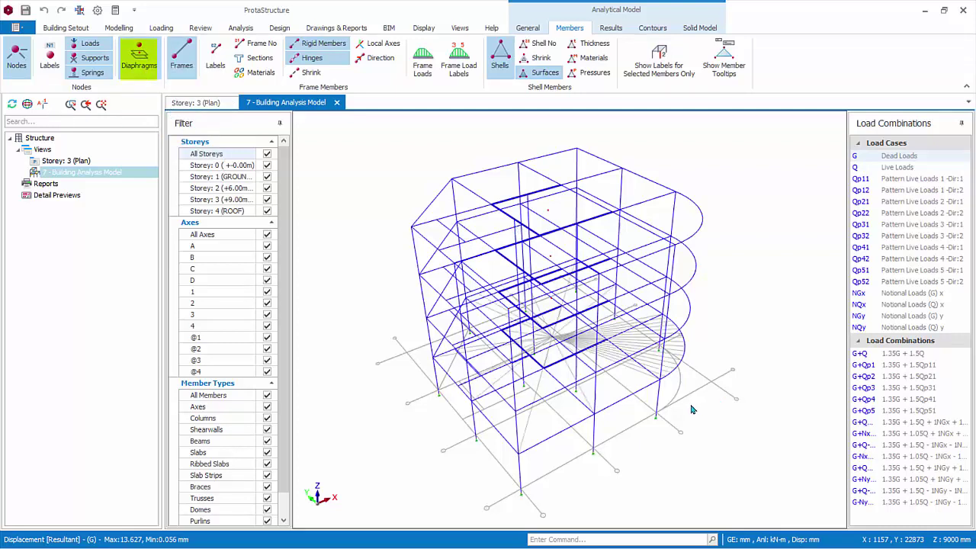
scroll(671, 393, up, 4)
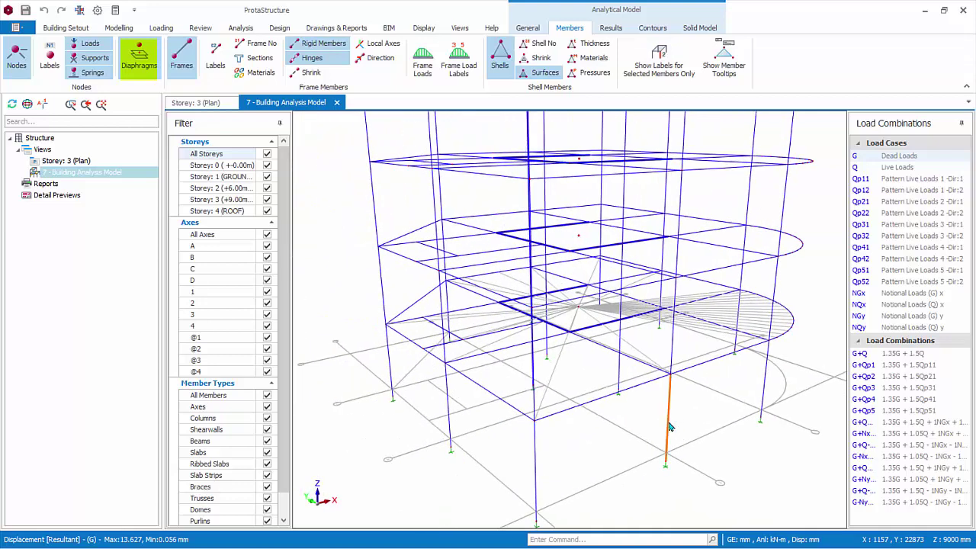
scroll(669, 427, down, 3)
scroll(669, 427, down, 2)
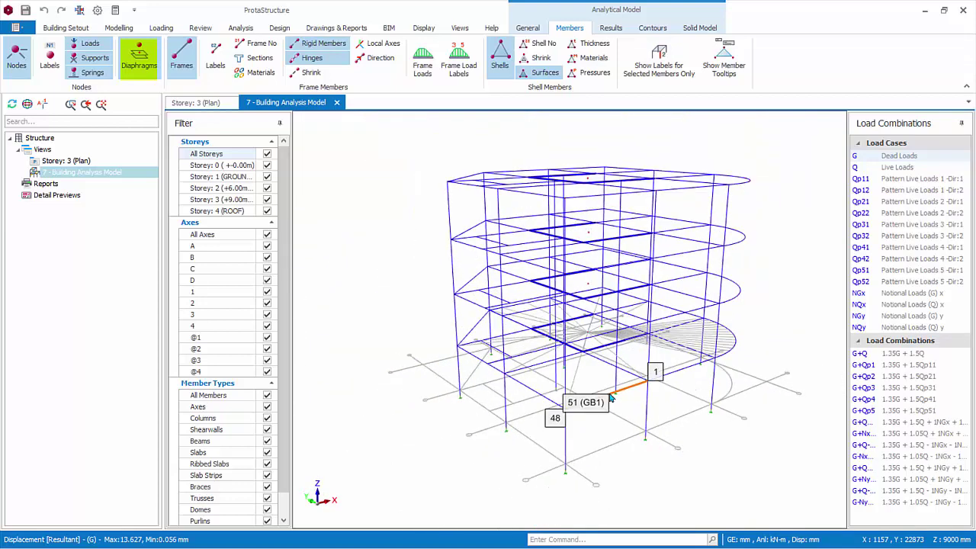
click(139, 63)
- Show all diaphragms, filter the view to Storey 4 (ROOF) only, and tilt onto the roof
click(167, 78)
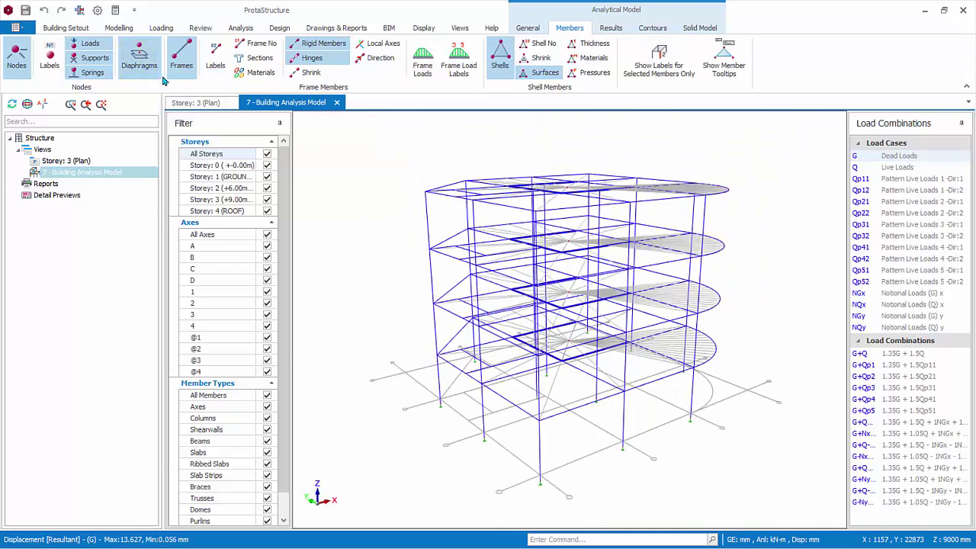
click(266, 154)
click(267, 210)
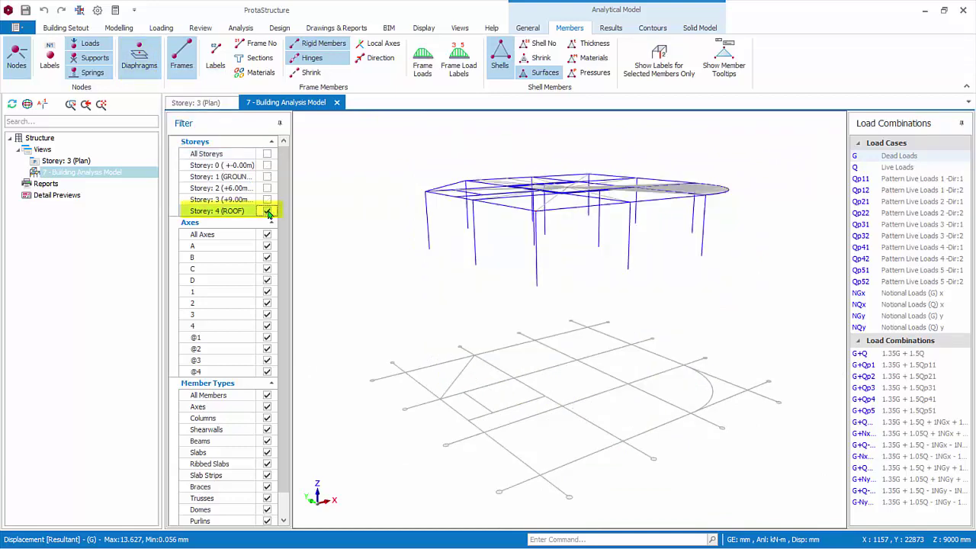
middle_drag(684, 336, 671, 361)
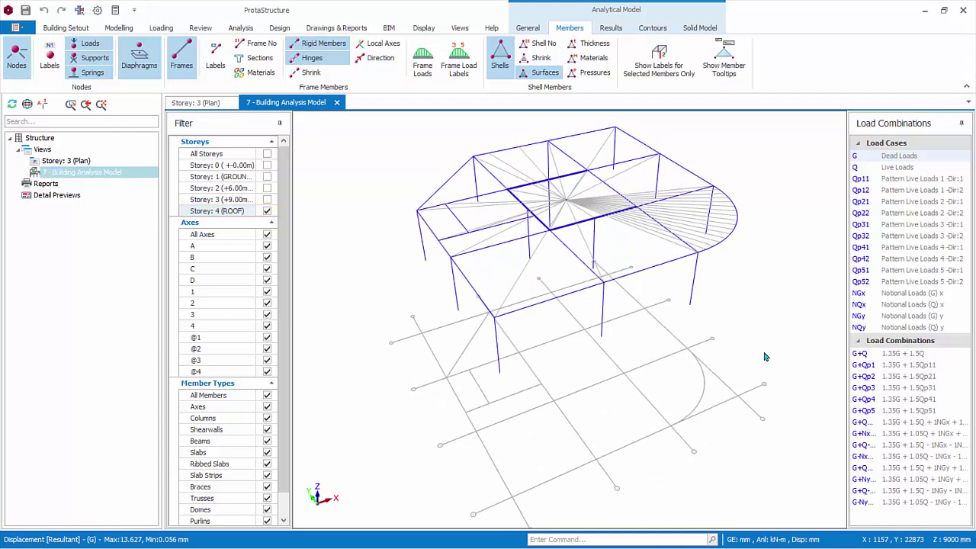
mouse_move(756, 303)
middle_down()
mouse_move(751, 289)
mouse_move(792, 323)
mouse_move(799, 342)
middle_up()
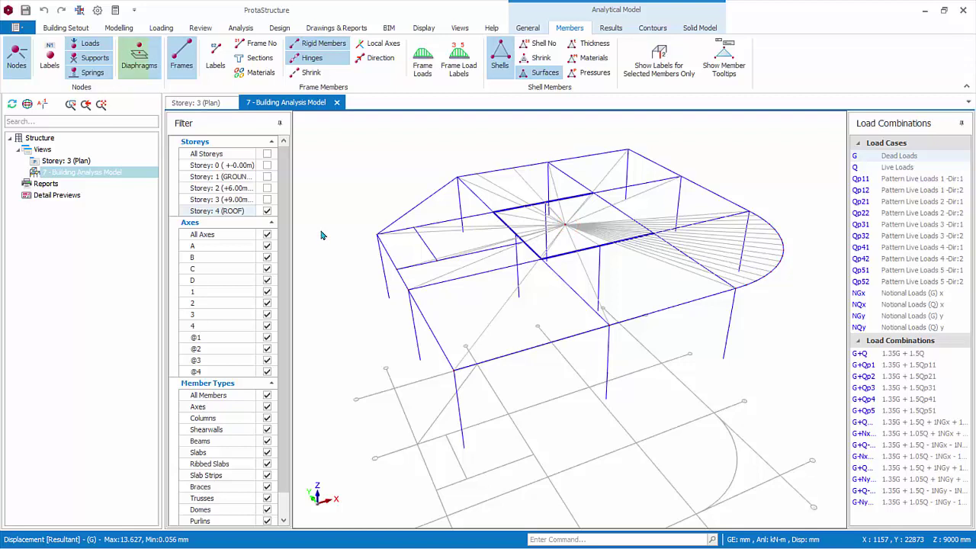
- Hide all diaphragms, label the roof members, and show their Dead Loads frame load diagrams
click(139, 65)
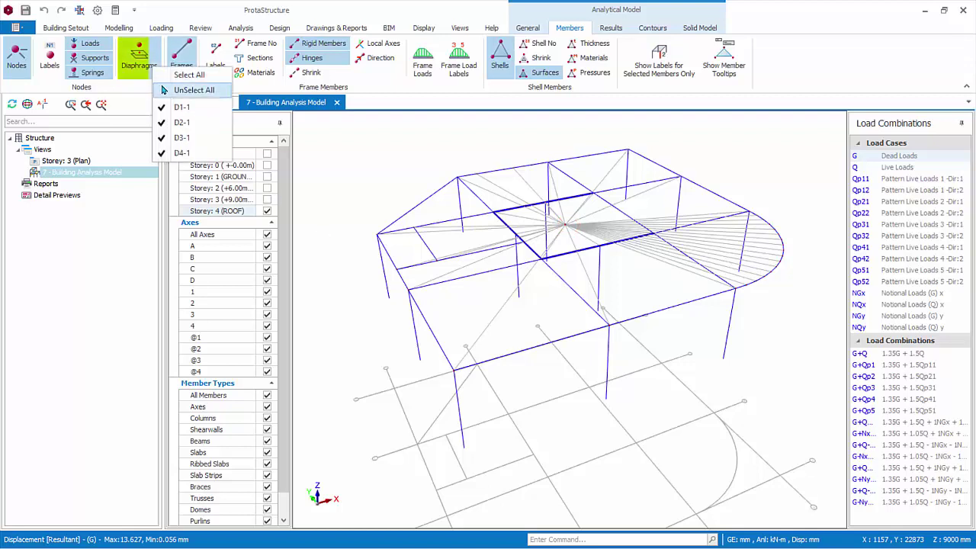
click(163, 91)
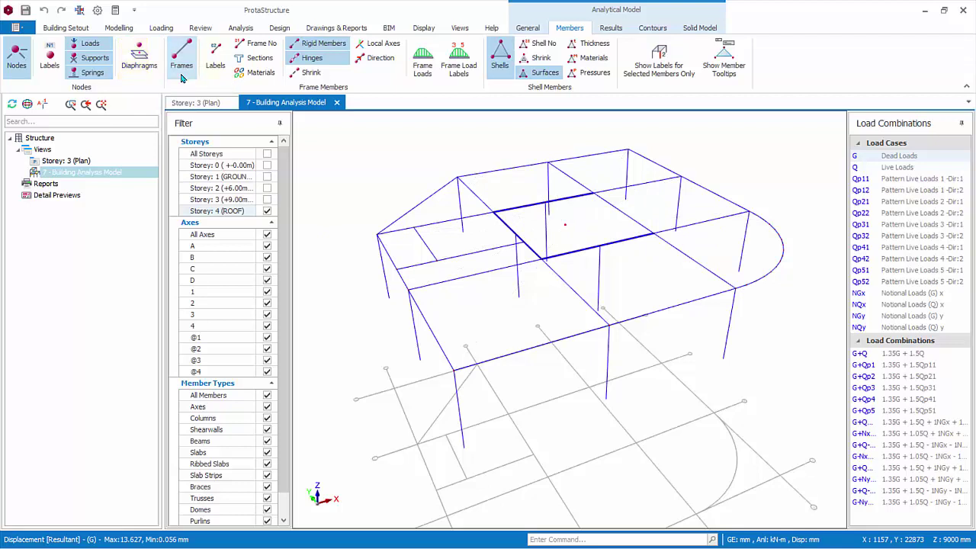
click(217, 67)
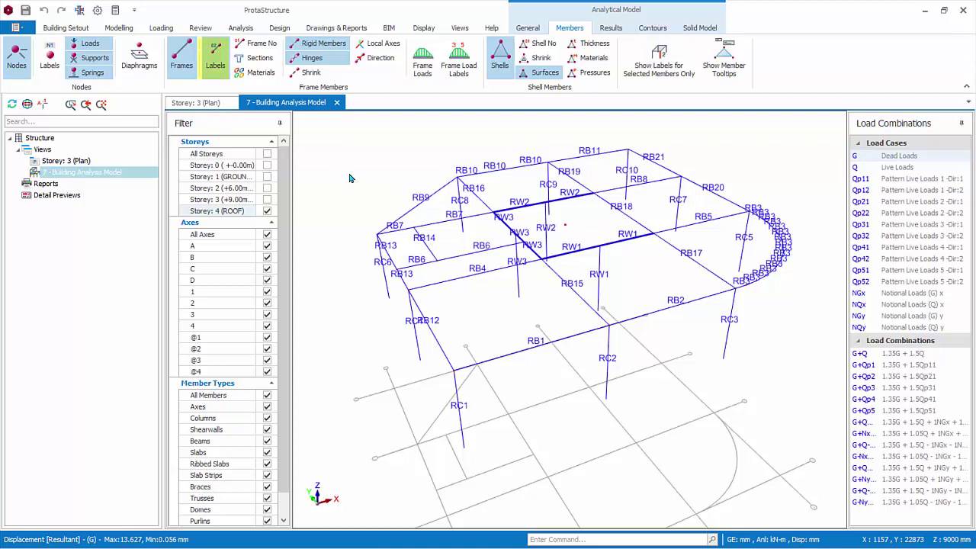
click(426, 61)
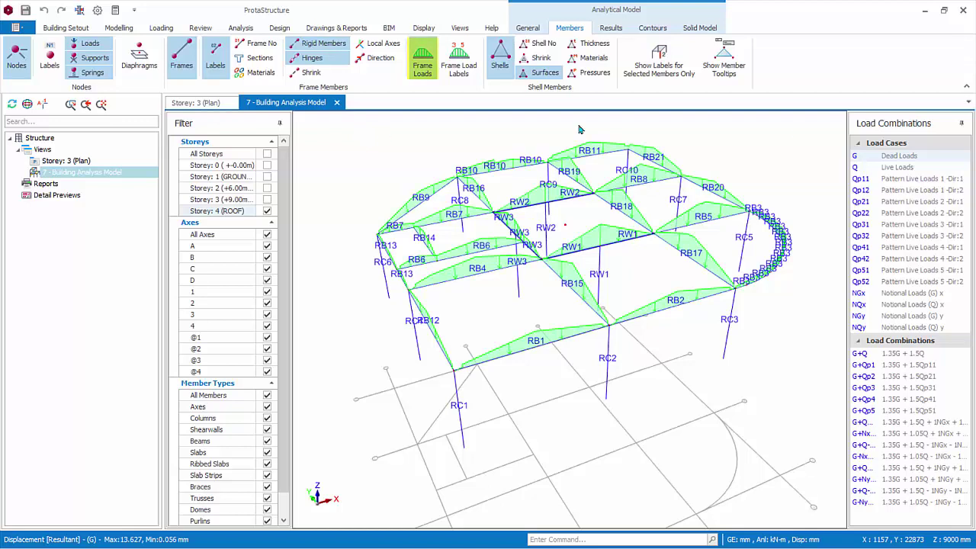
click(927, 157)
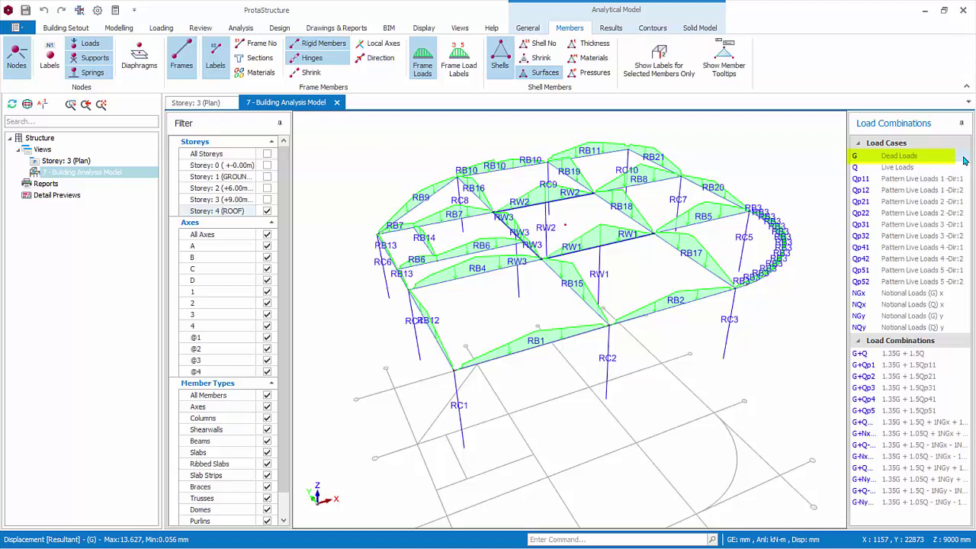
- Label the dead-load diagrams with kN/m values and pan across the roof beams
click(466, 70)
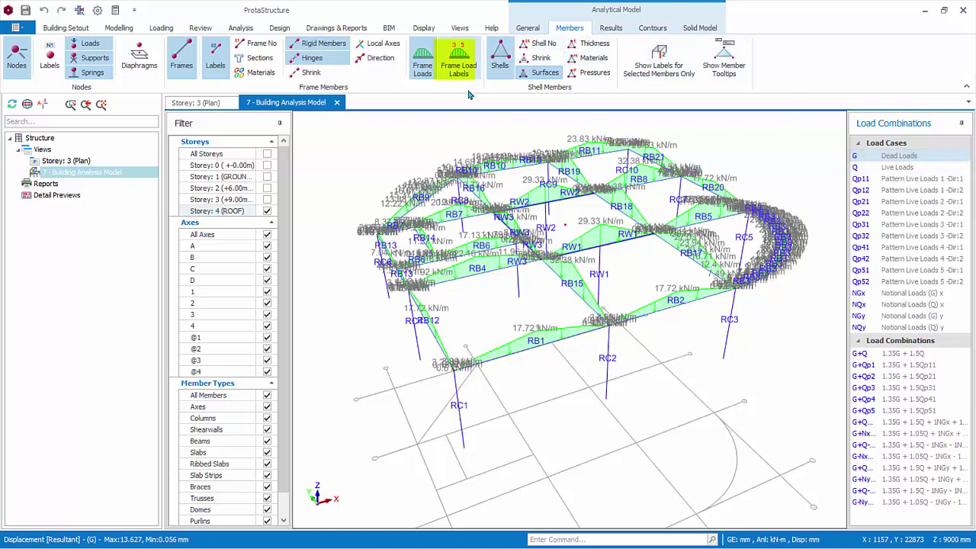
scroll(480, 315, up, 2)
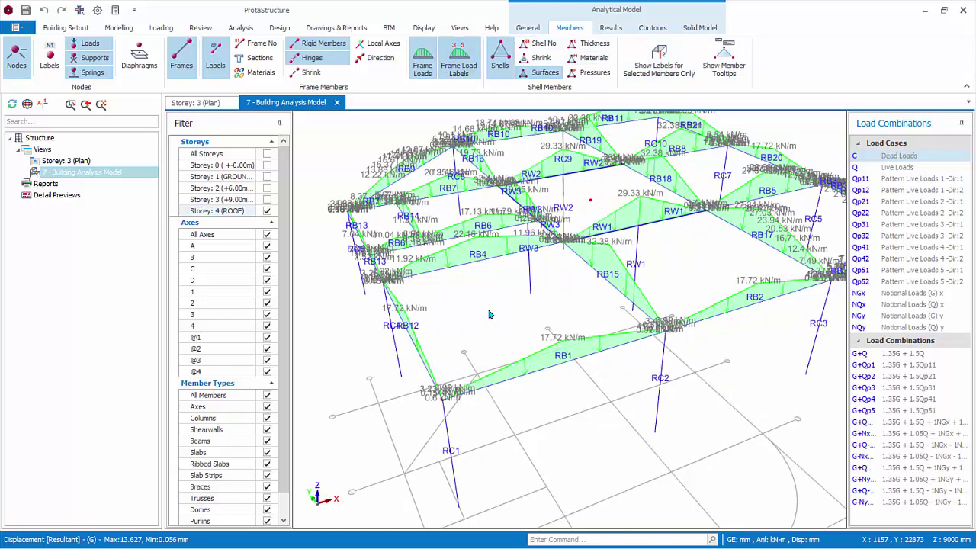
scroll(482, 316, up, 1)
scroll(537, 312, up, 1)
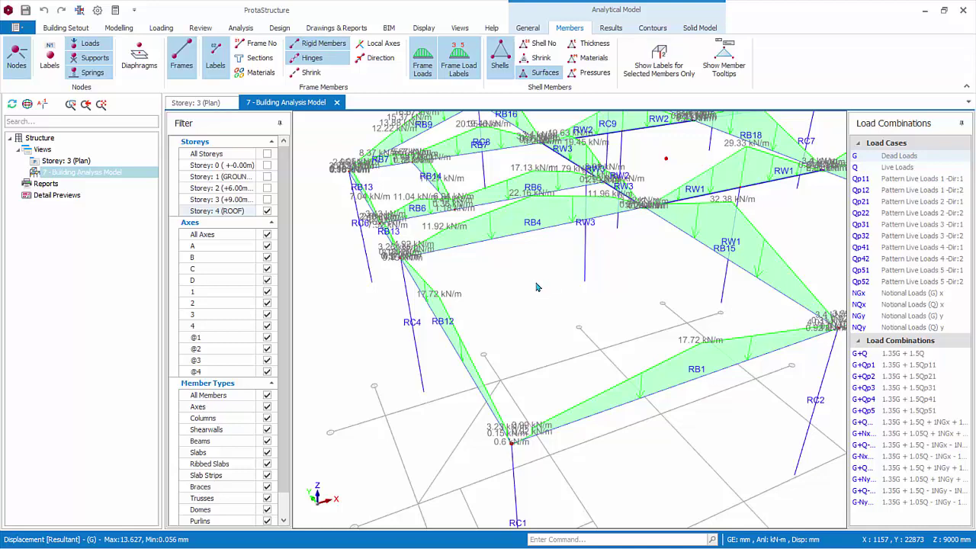
middle_drag(576, 295, 463, 321)
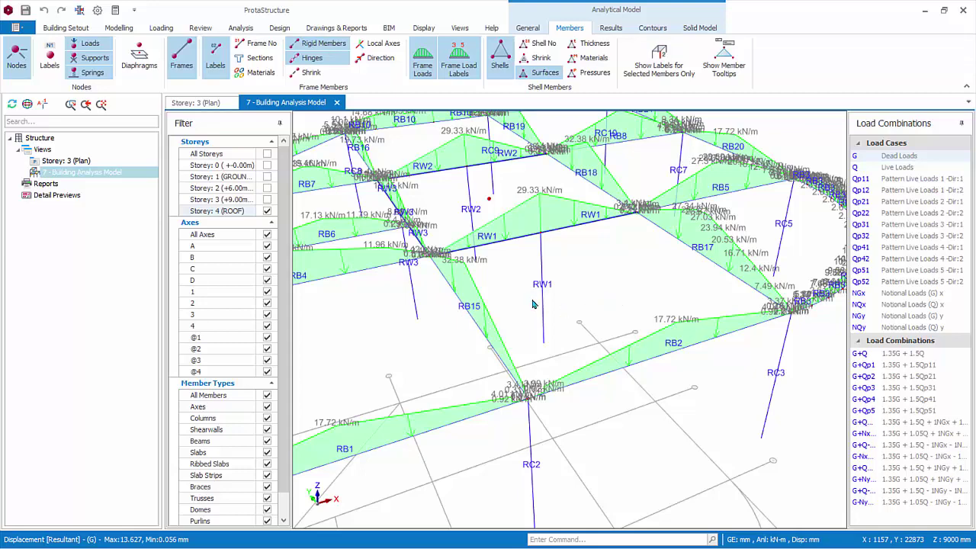
- Zoom in on beam RB10 and its trapezoidal loads of about 10 to 18.74 kN/m
scroll(536, 304, down, 3)
scroll(542, 304, up, 4)
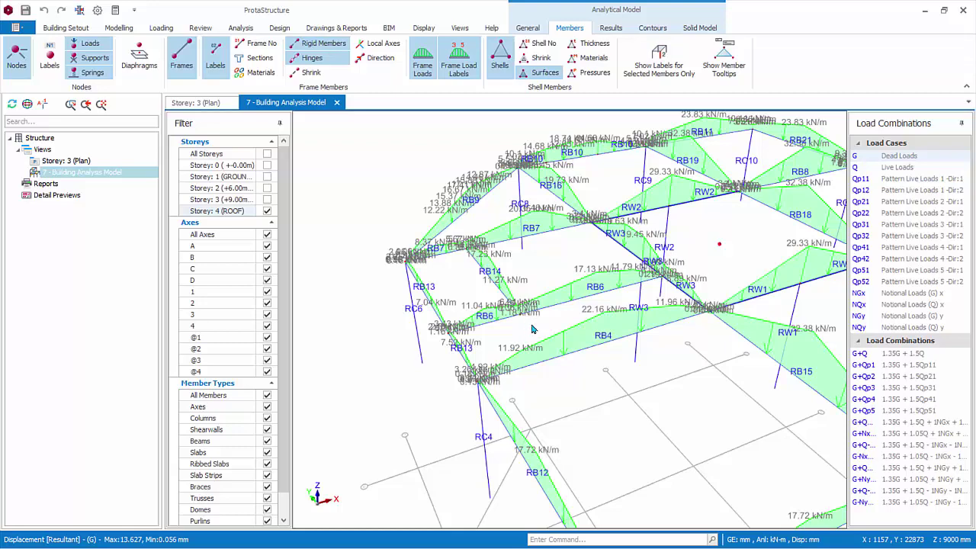
scroll(532, 328, up, 1)
scroll(559, 350, up, 2)
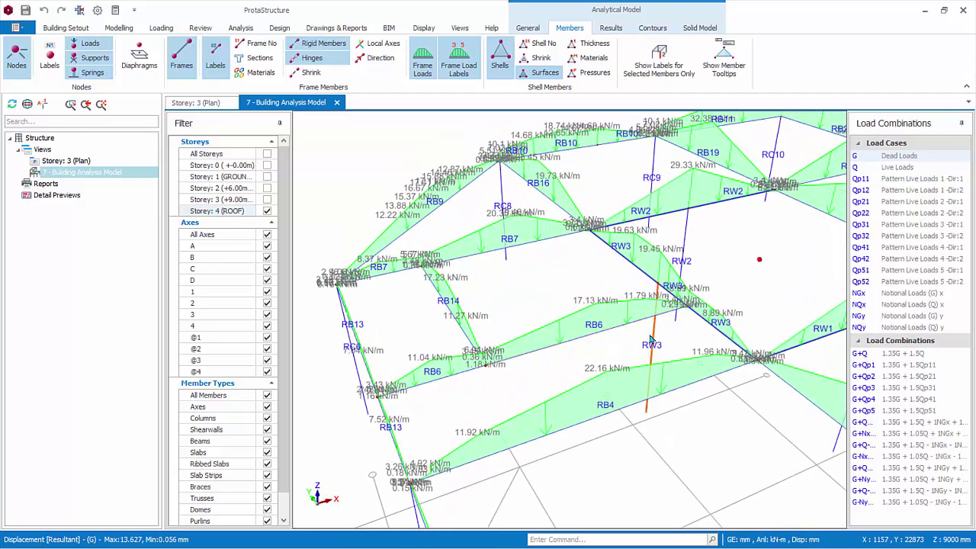
scroll(622, 326, up, 1)
scroll(509, 319, up, 1)
scroll(509, 318, up, 1)
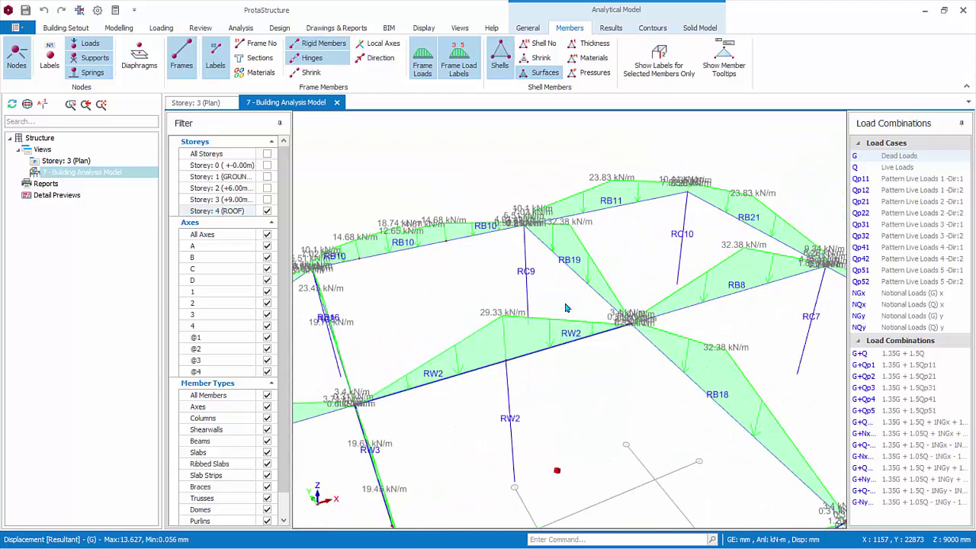
scroll(564, 305, up, 1)
scroll(533, 282, up, 1)
scroll(489, 262, up, 1)
middle_drag(489, 262, 558, 272)
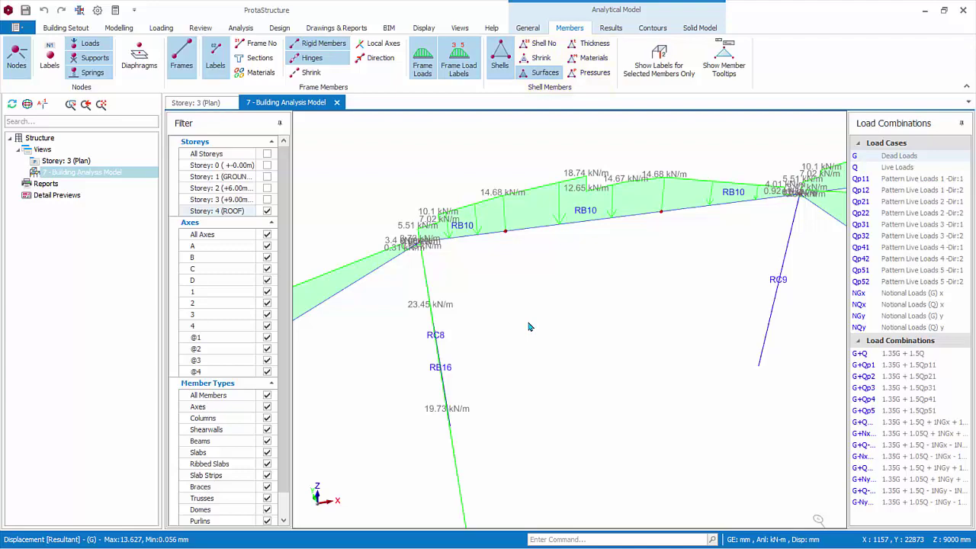
- Show Live Loads (Q) roof diagrams, about 0.7–3.5 kN/m, without member names or grid axes
click(869, 167)
scroll(657, 328, down, 2)
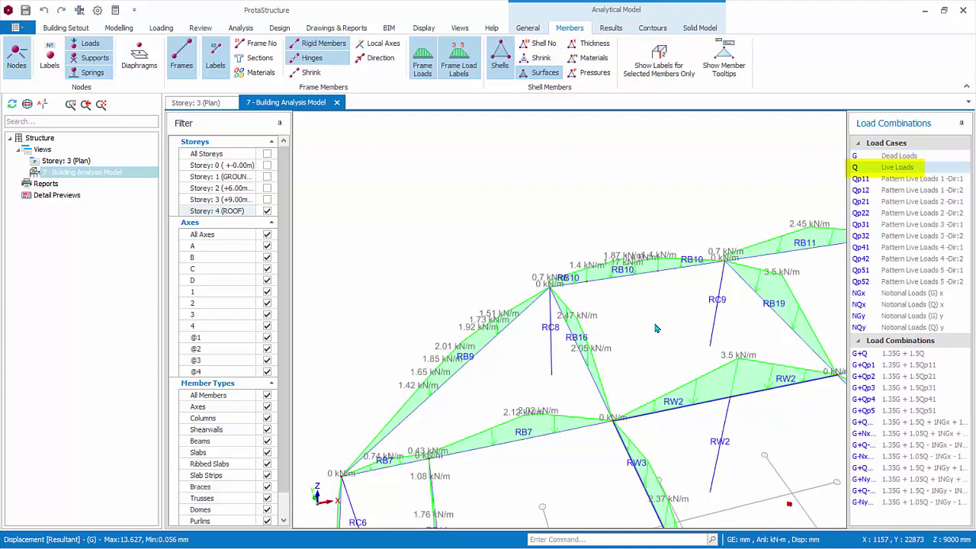
scroll(656, 327, down, 1)
scroll(656, 328, down, 1)
scroll(581, 328, down, 1)
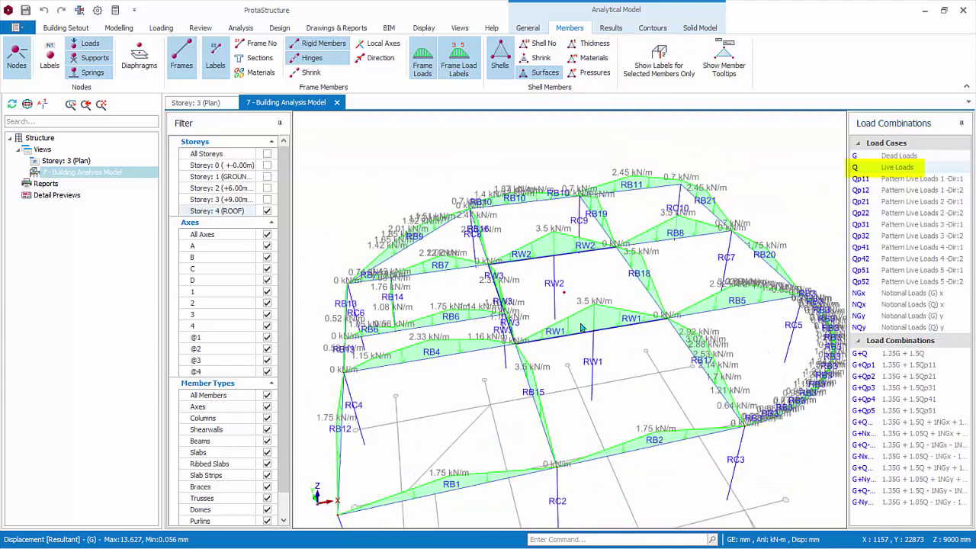
middle_drag(581, 328, 602, 329)
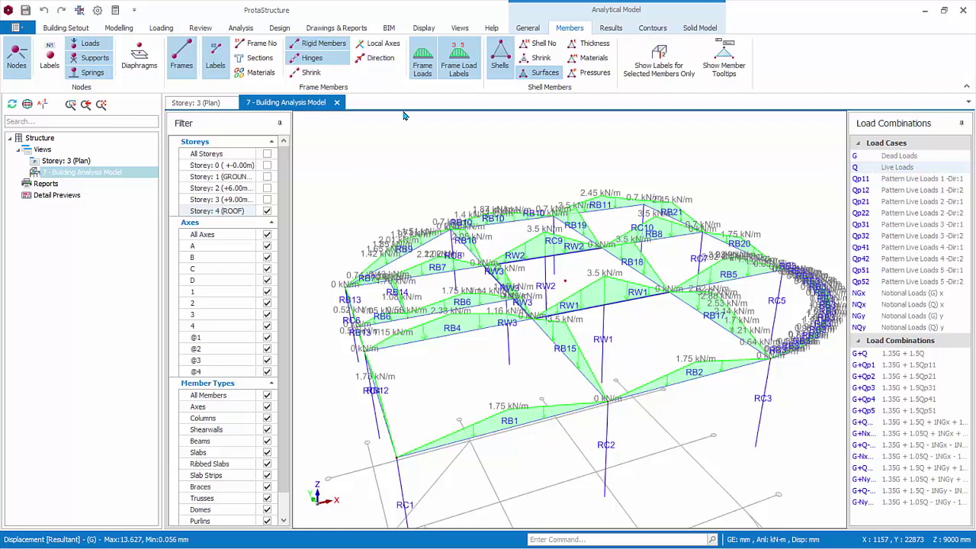
click(216, 61)
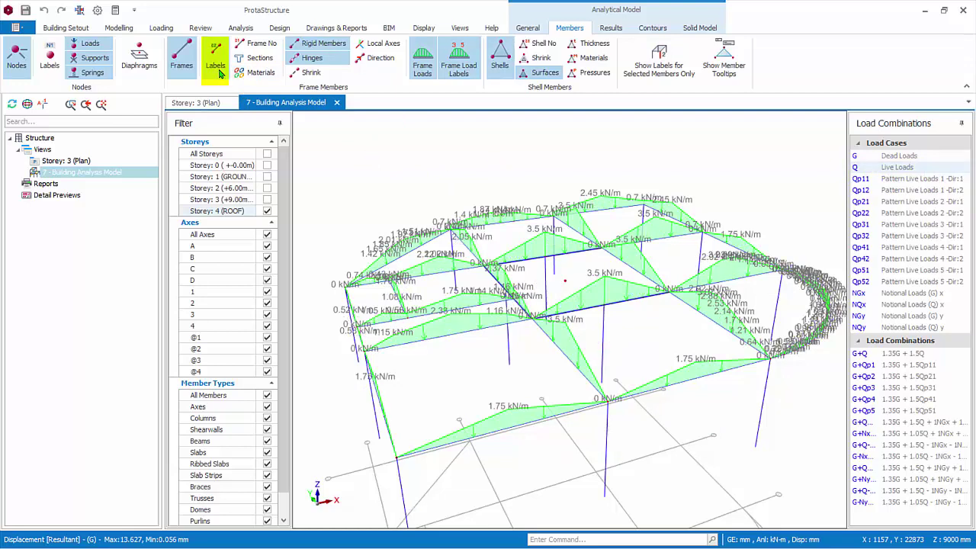
click(267, 407)
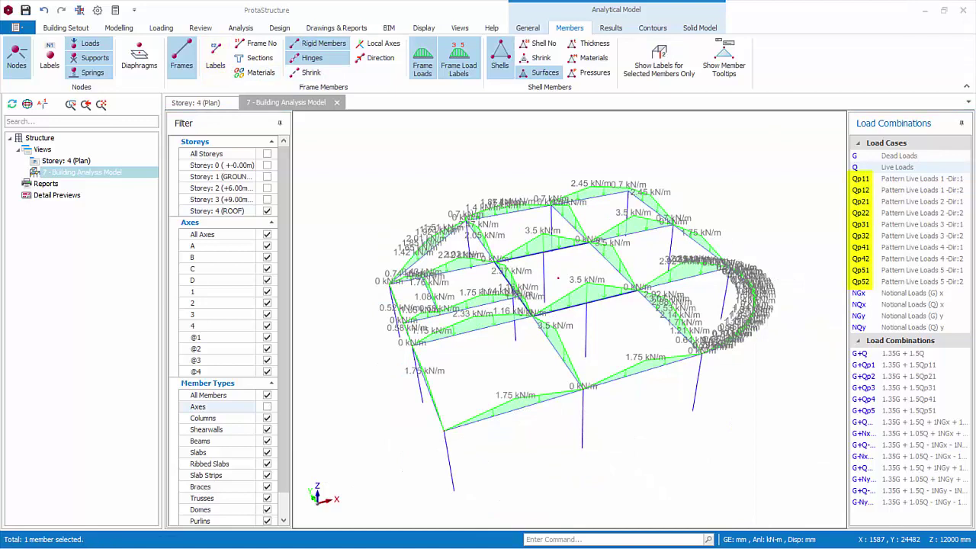
- Review roof frame-load diagrams for pattern live load cases Qp11 through Qp32
click(938, 181)
click(939, 192)
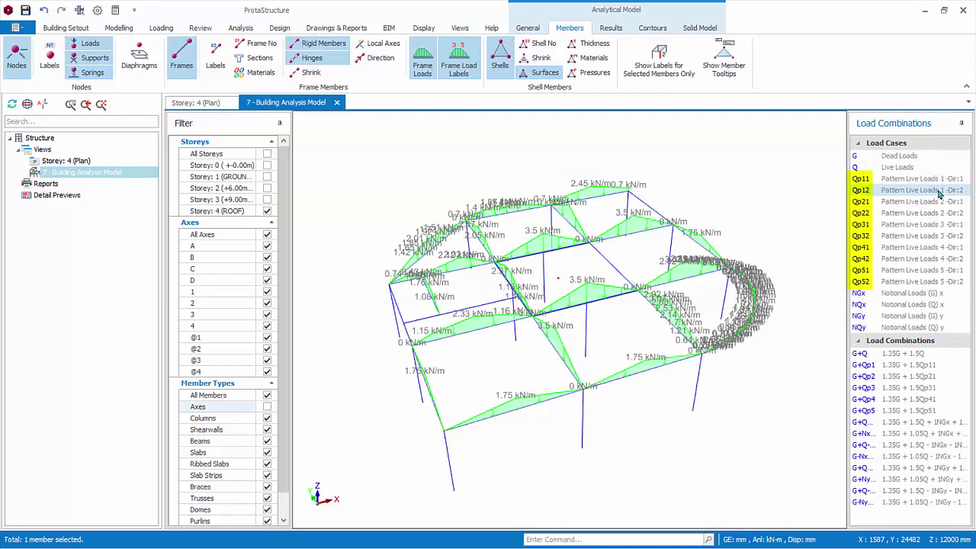
click(933, 203)
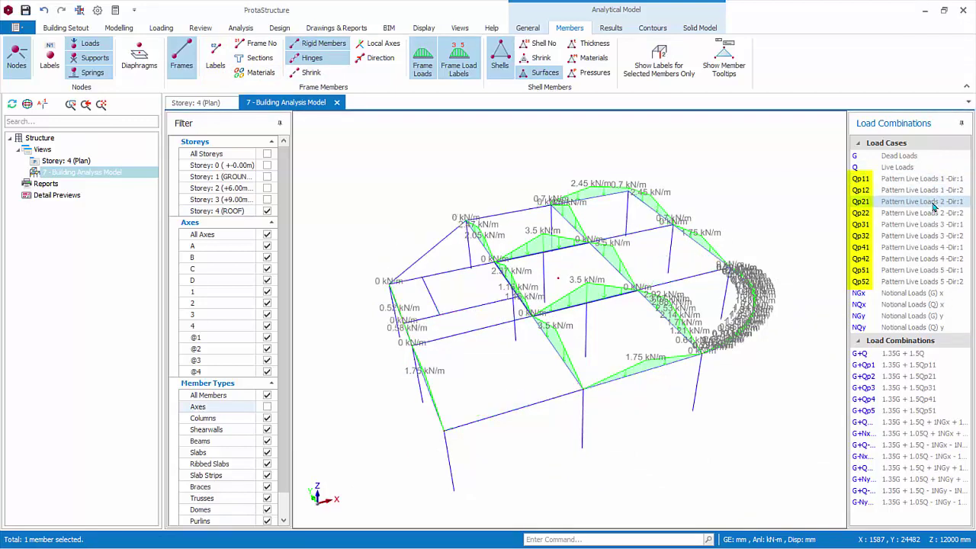
click(932, 213)
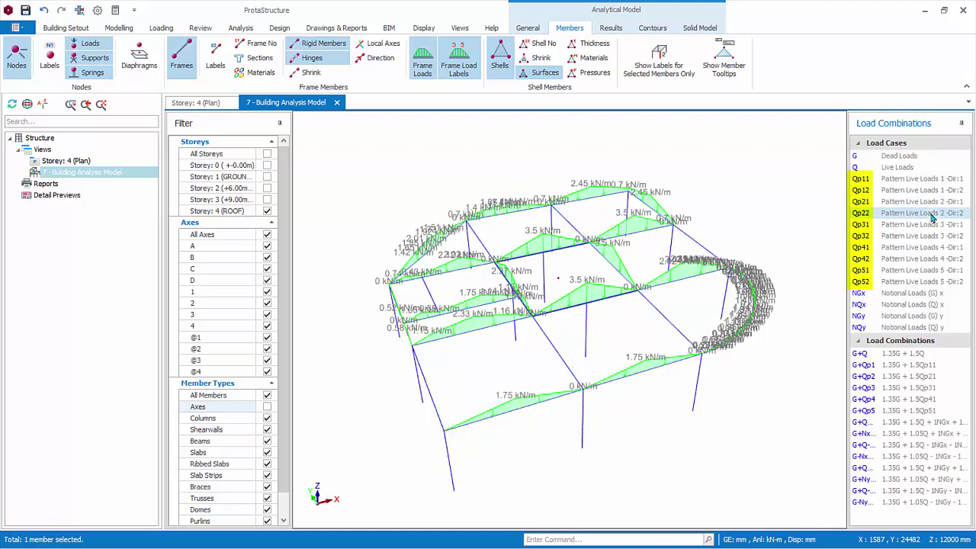
click(928, 227)
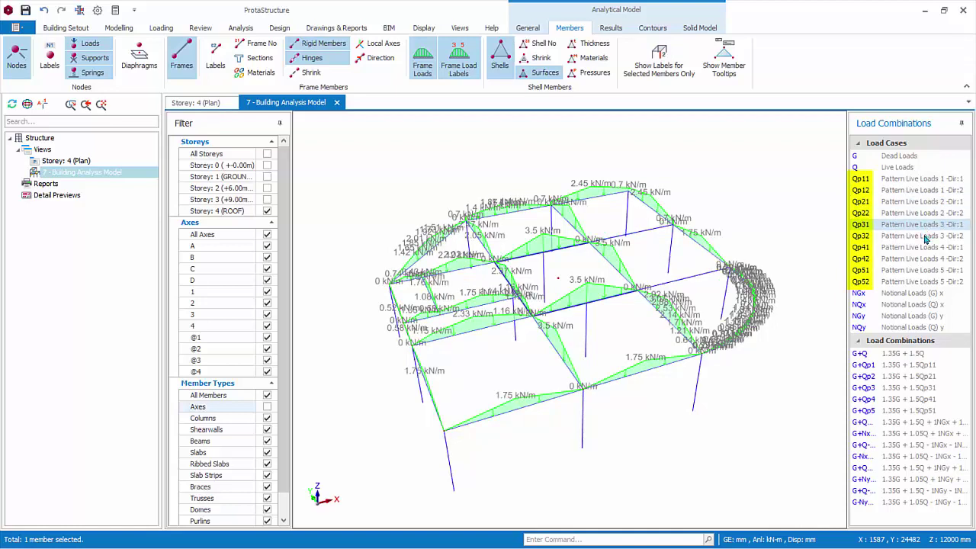
click(925, 237)
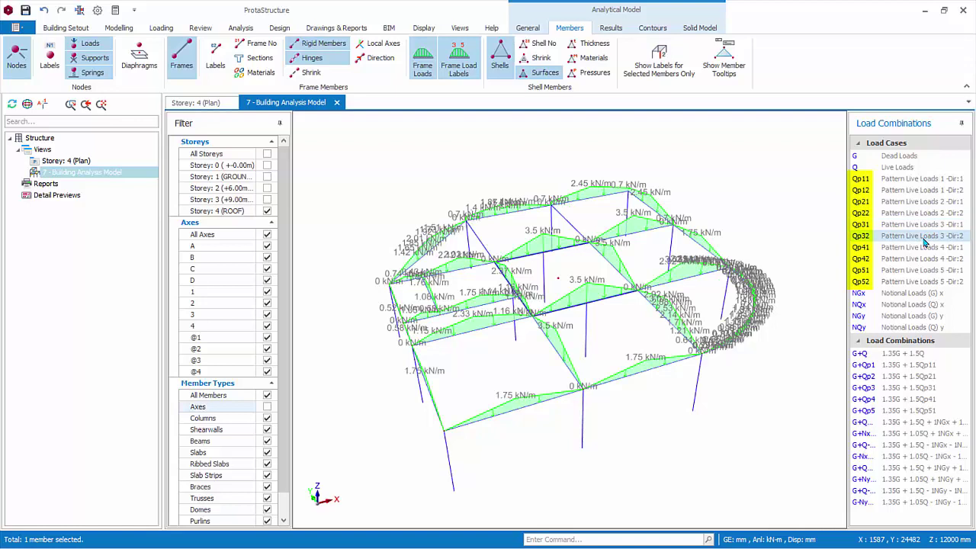
- Continue through Qp41 to Qp52, then revisit Qp11, Qp12 and Qp21
click(920, 250)
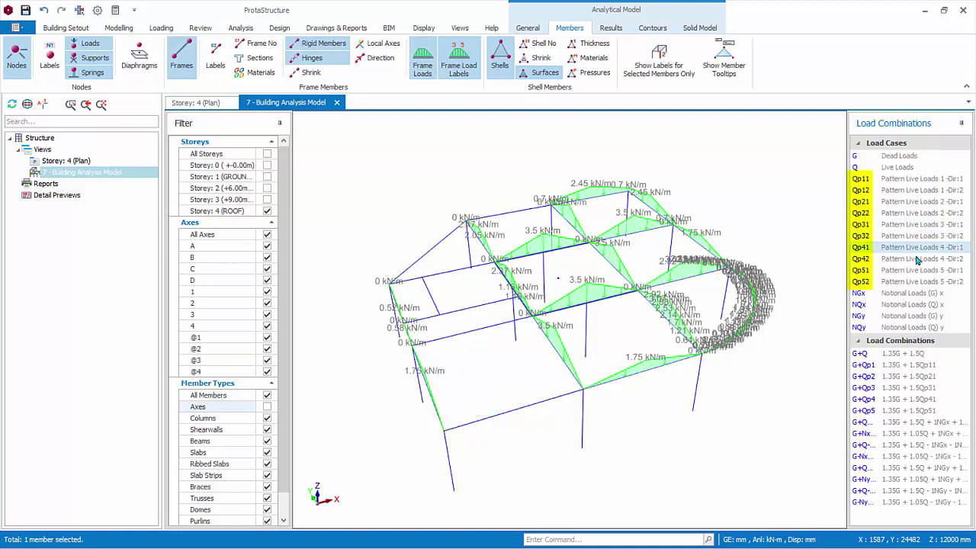
click(917, 259)
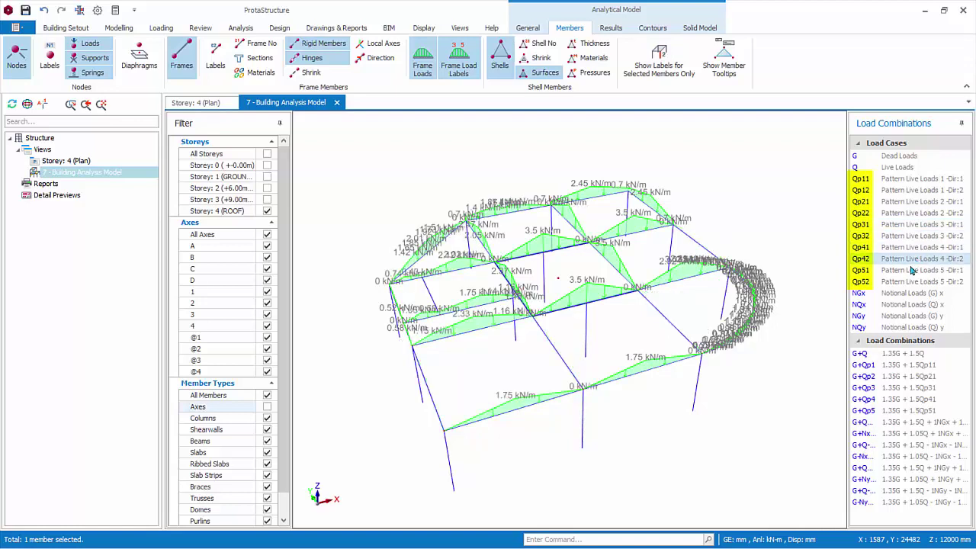
click(911, 271)
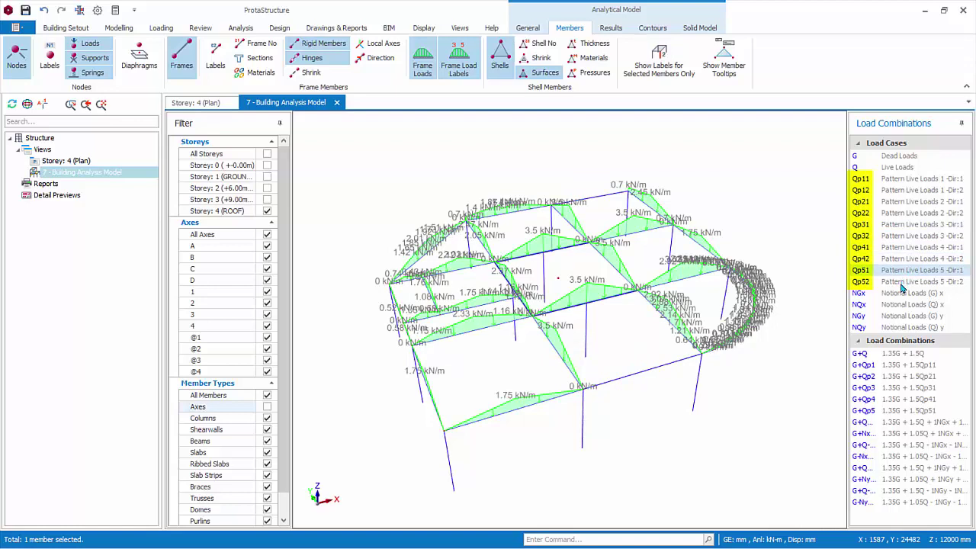
click(903, 283)
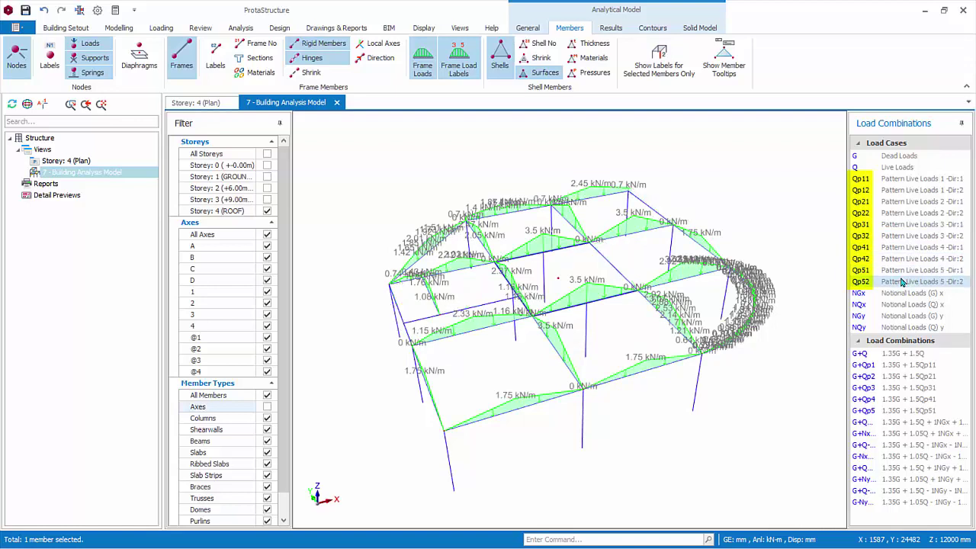
click(921, 180)
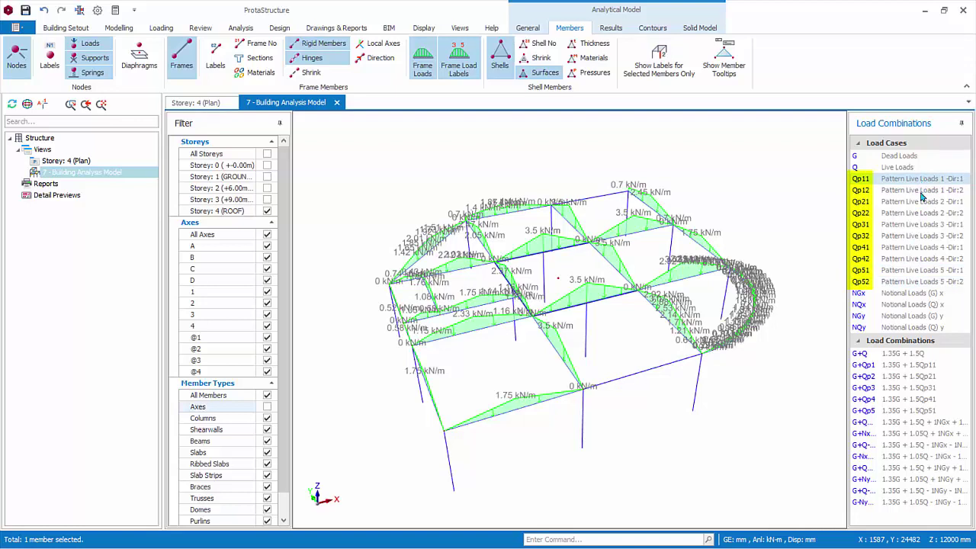
click(921, 191)
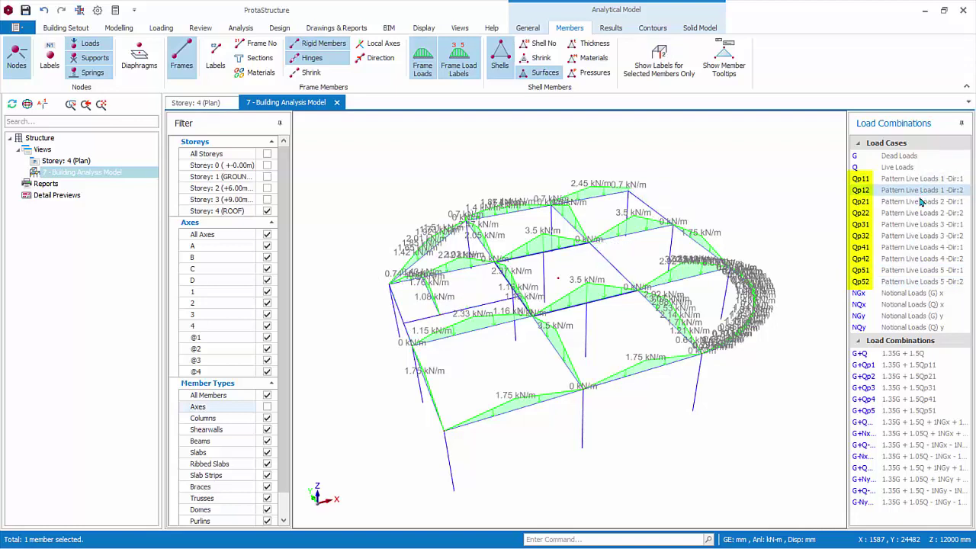
click(921, 202)
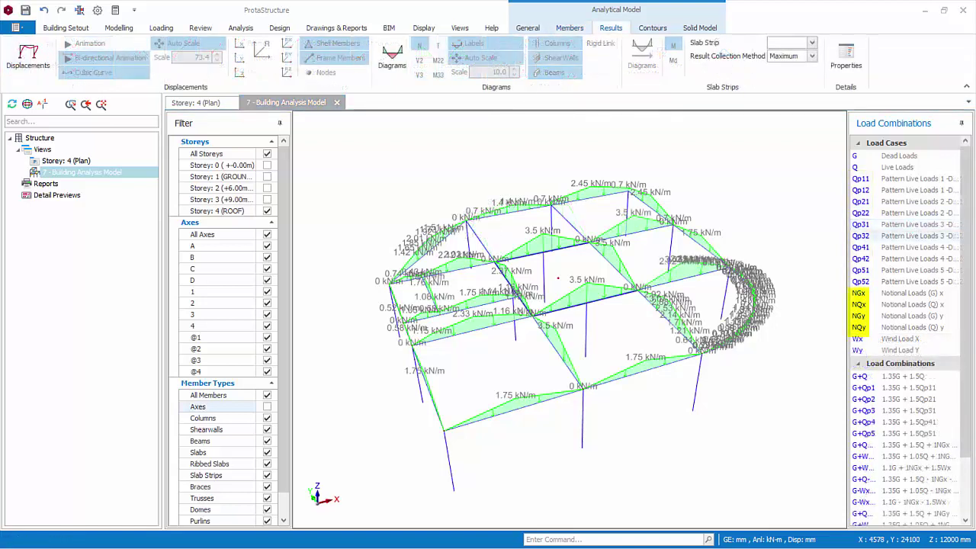
- Show the NGx notional load case and zoom in on its load arrow
click(859, 296)
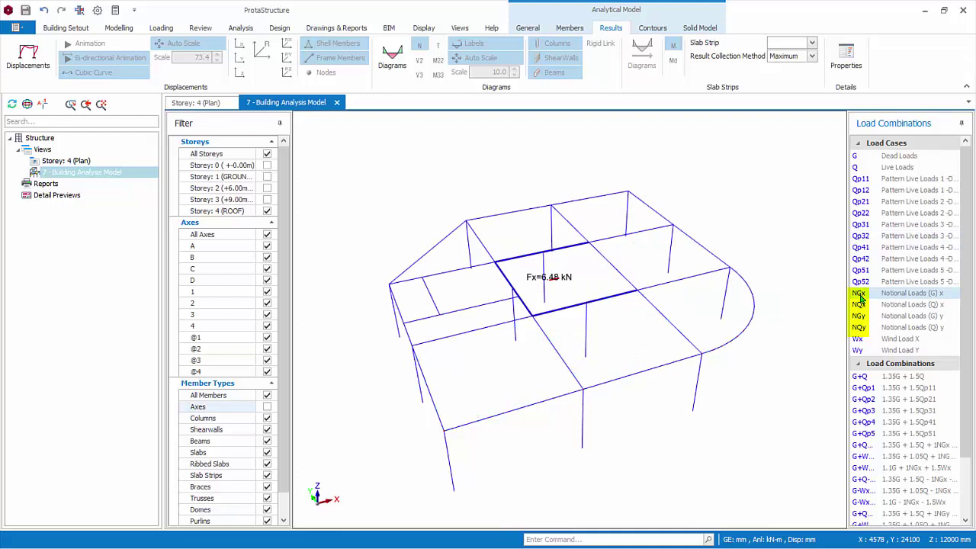
scroll(578, 276, up, 2)
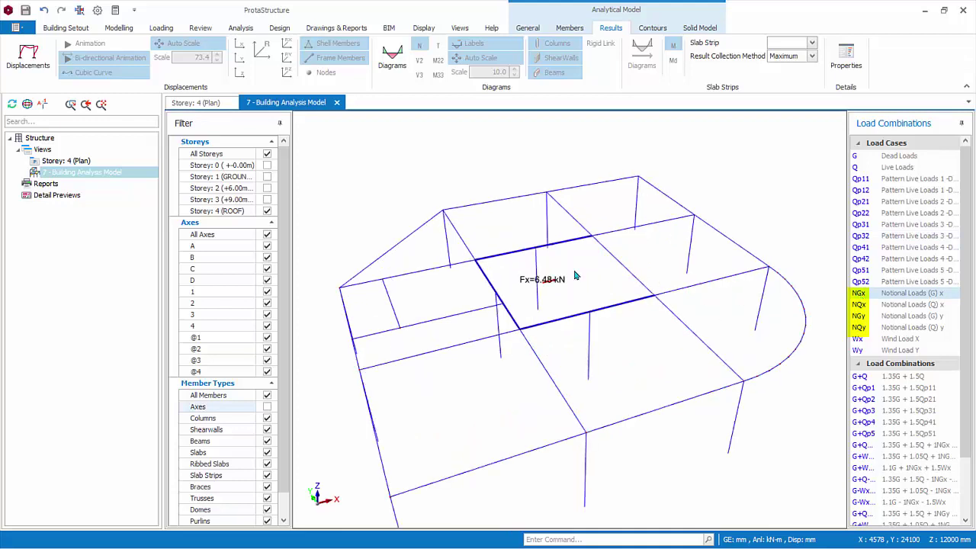
scroll(571, 282, up, 2)
scroll(567, 289, up, 2)
scroll(566, 289, up, 1)
scroll(565, 289, up, 1)
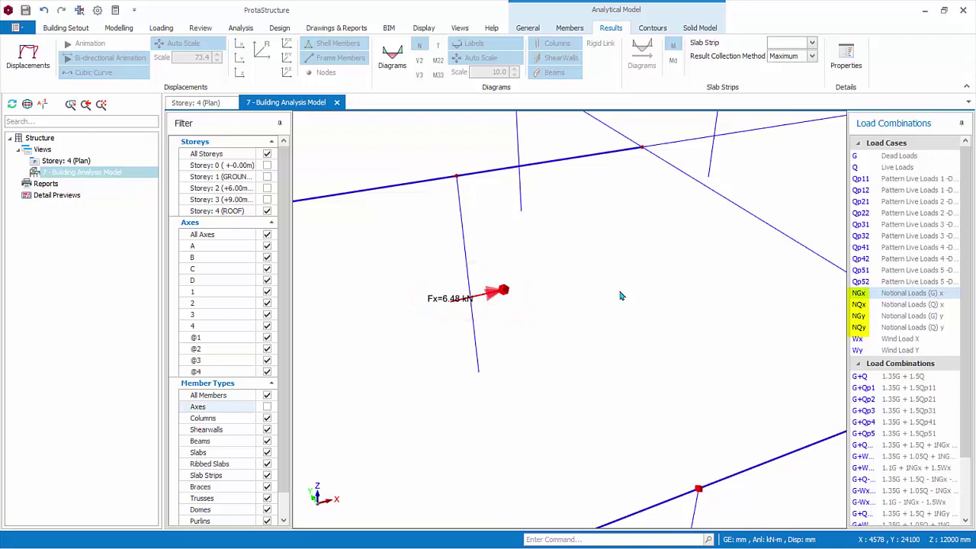
scroll(620, 297, down, 5)
scroll(620, 296, down, 3)
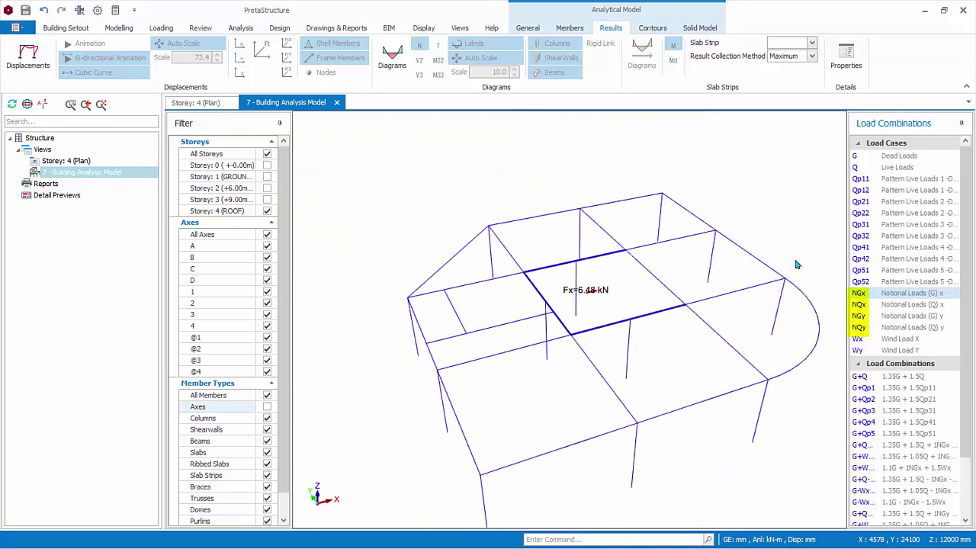
- Show NQx, NGy and NQy, display all storeys, then return to NGx
click(860, 305)
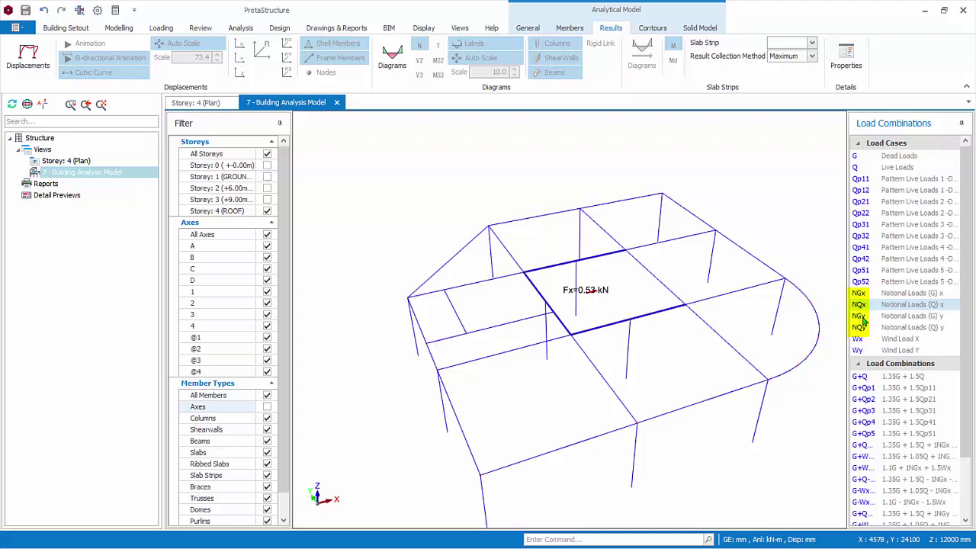
click(863, 319)
click(859, 329)
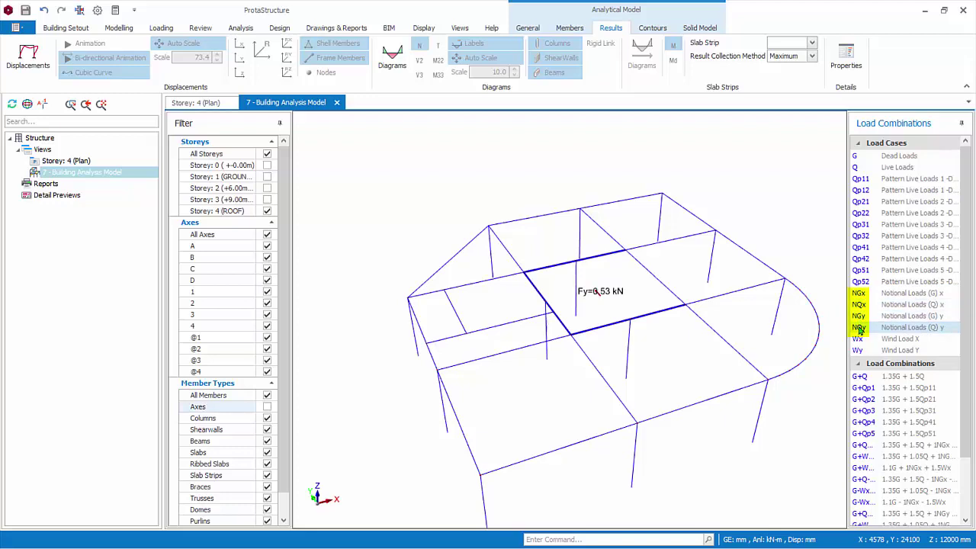
click(267, 154)
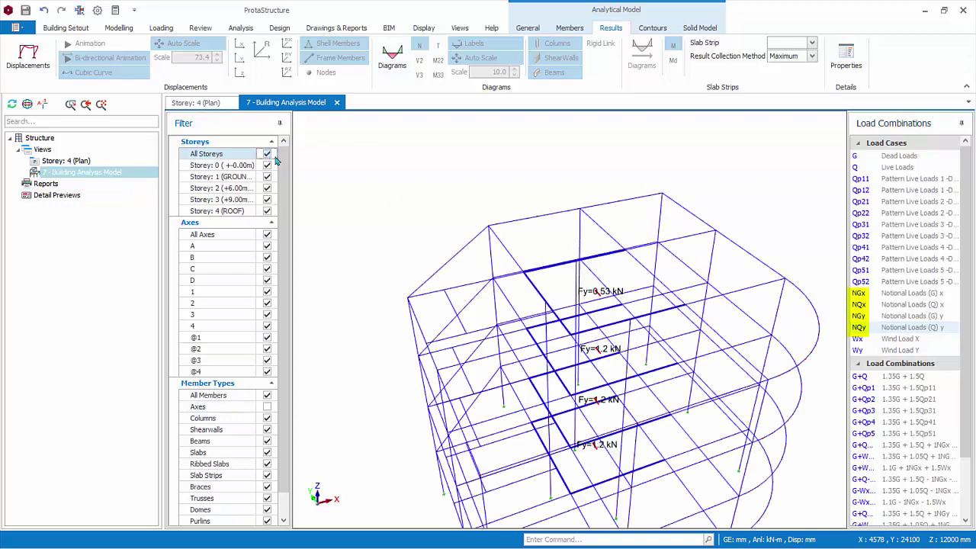
middle_drag(640, 328, 585, 266)
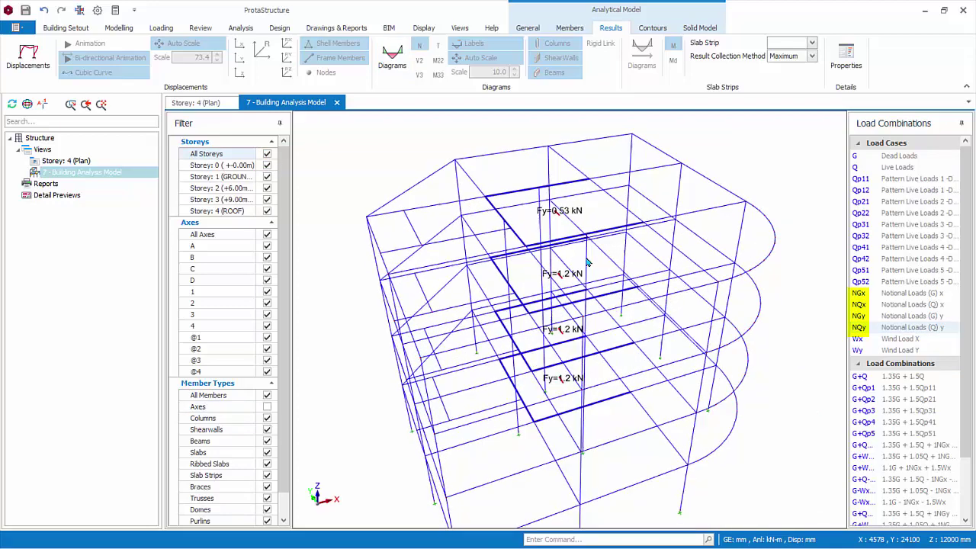
click(860, 295)
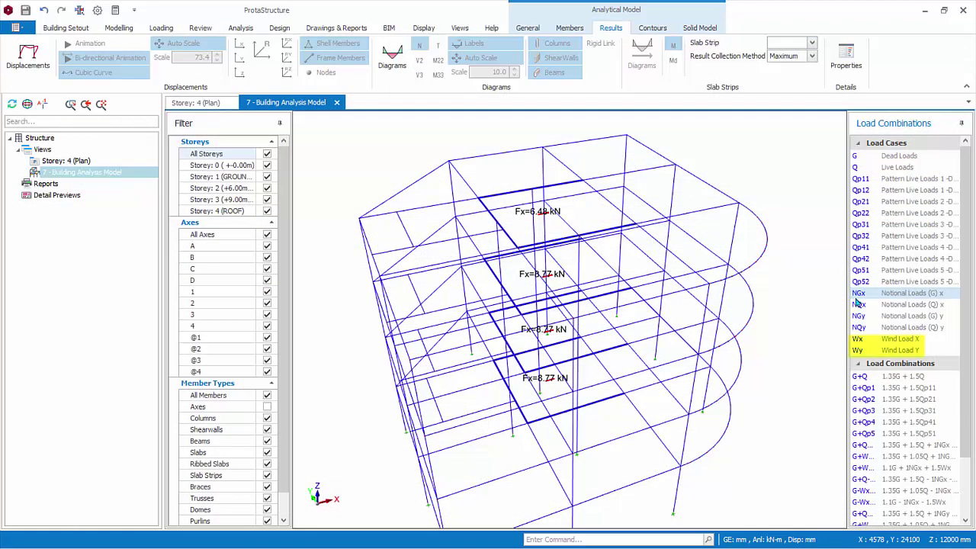
- Display the Wx and Wy wind cases, zooming to read floor point loads of roughly 111–144 kN
click(857, 340)
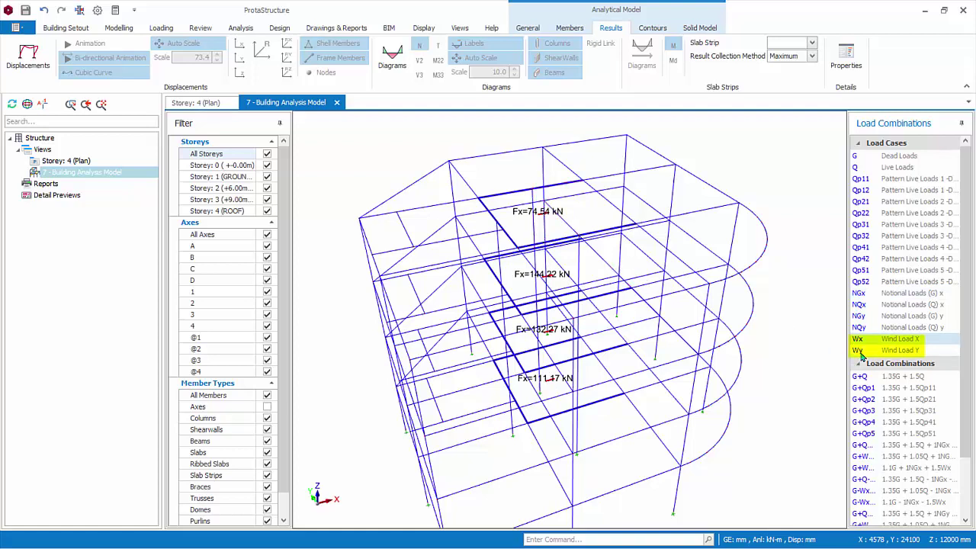
click(860, 352)
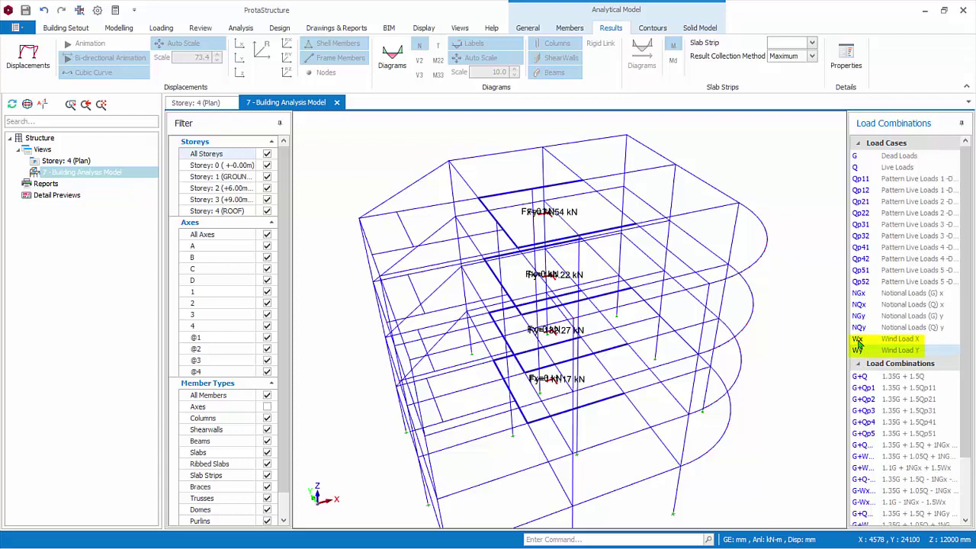
scroll(583, 300, up, 2)
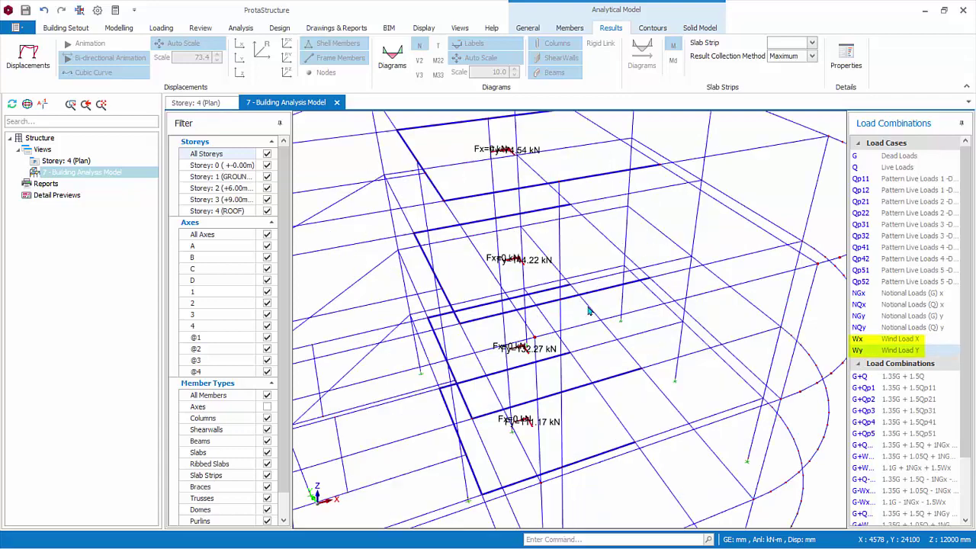
scroll(573, 298, up, 2)
scroll(571, 300, up, 2)
scroll(573, 300, down, 2)
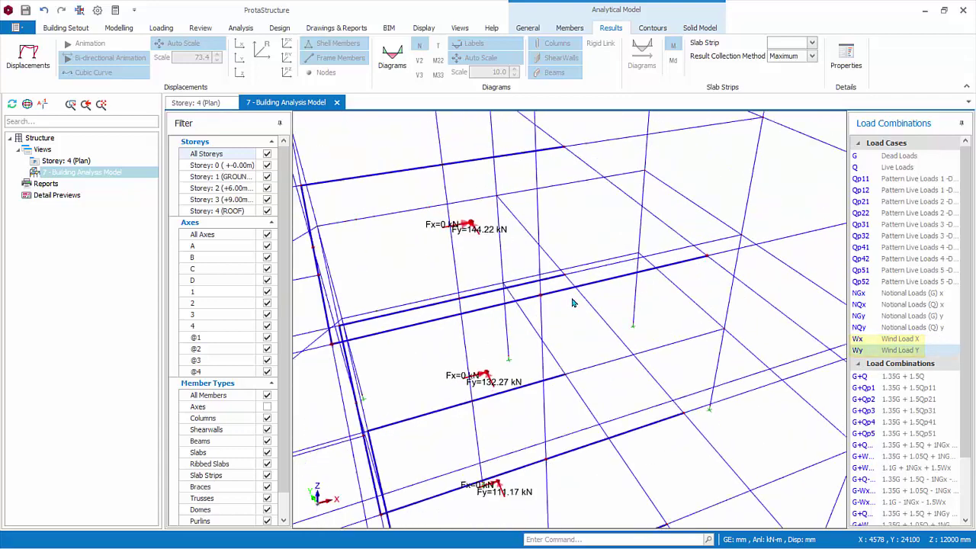
scroll(574, 301, down, 2)
scroll(575, 303, down, 3)
middle_drag(575, 303, 606, 305)
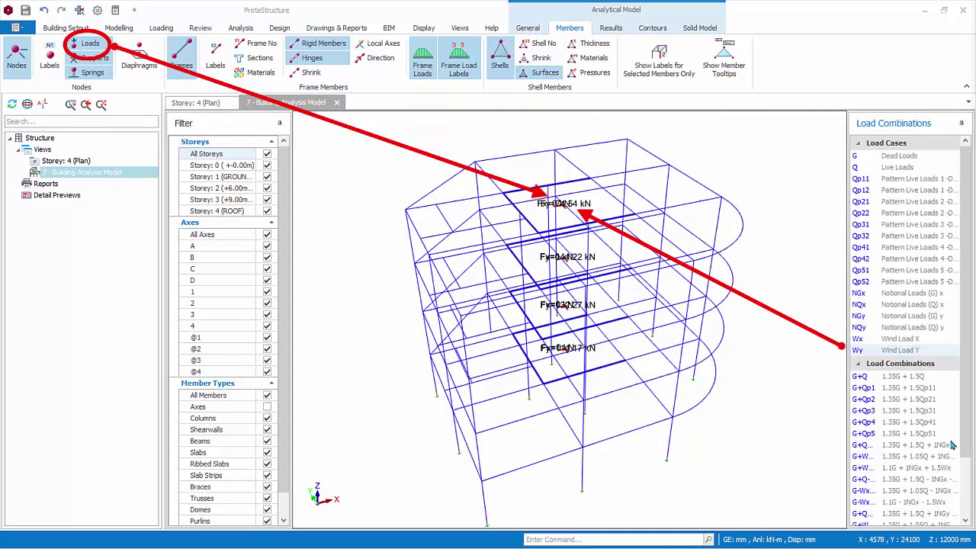
- Review frame loads for the Qp12–Qp52 live patterns and NGx/NQx notional cases, ending on Dead Loads for results
click(914, 157)
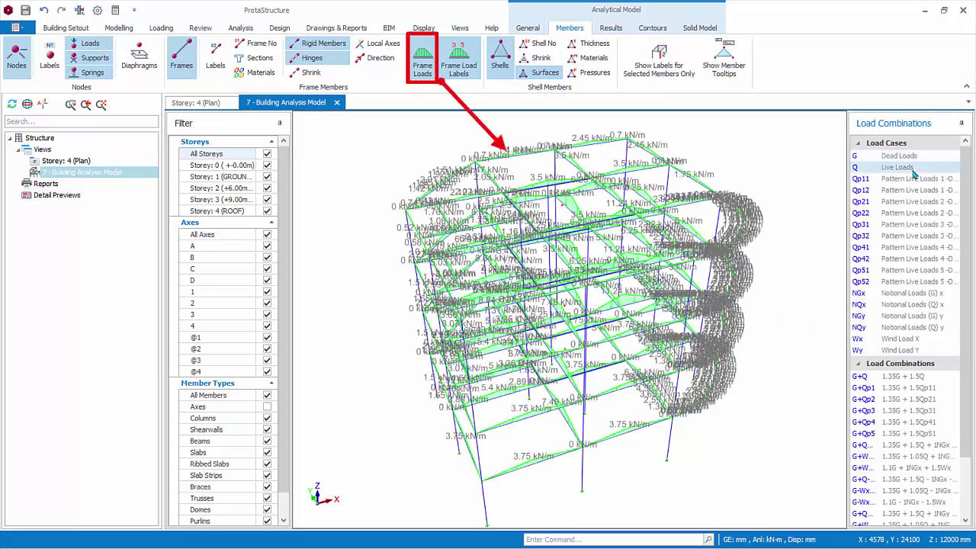
click(911, 191)
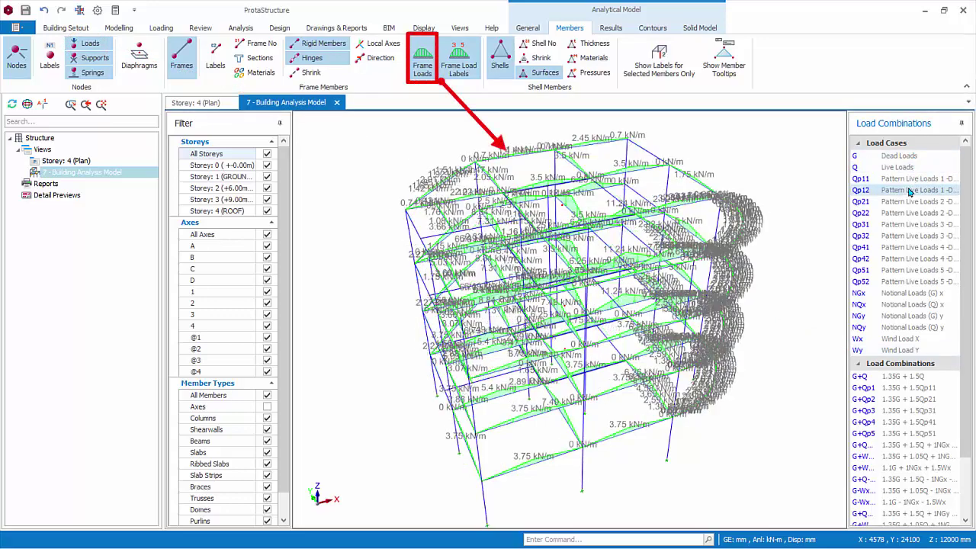
click(904, 236)
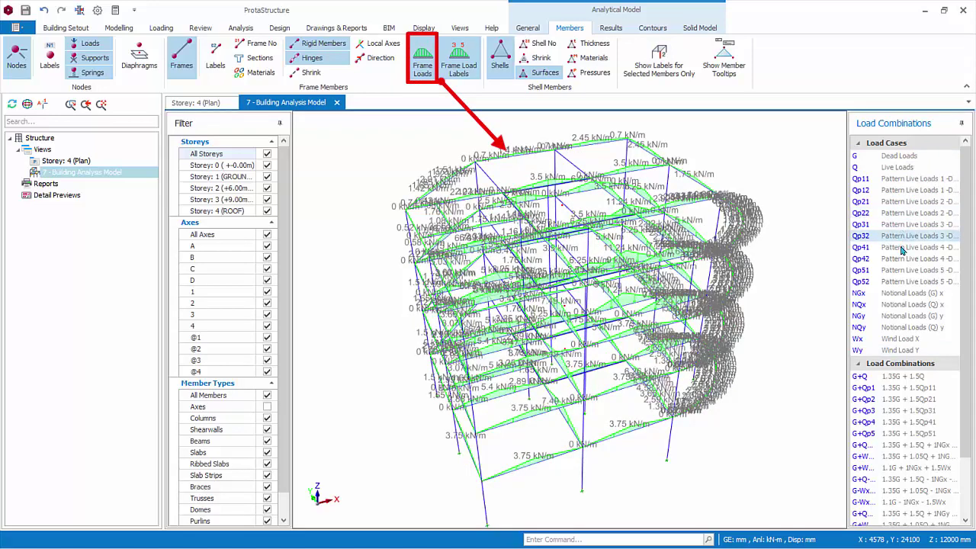
click(902, 248)
click(902, 272)
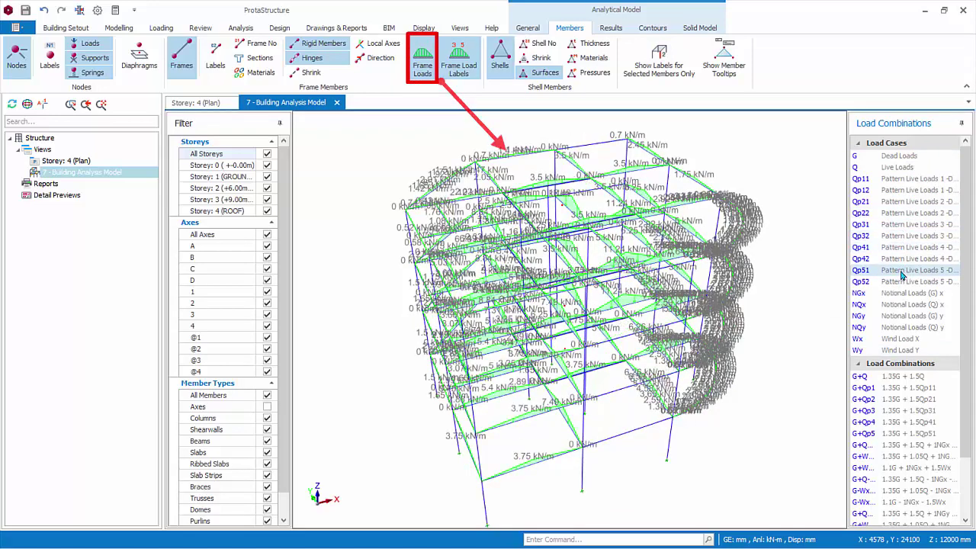
click(901, 282)
click(900, 293)
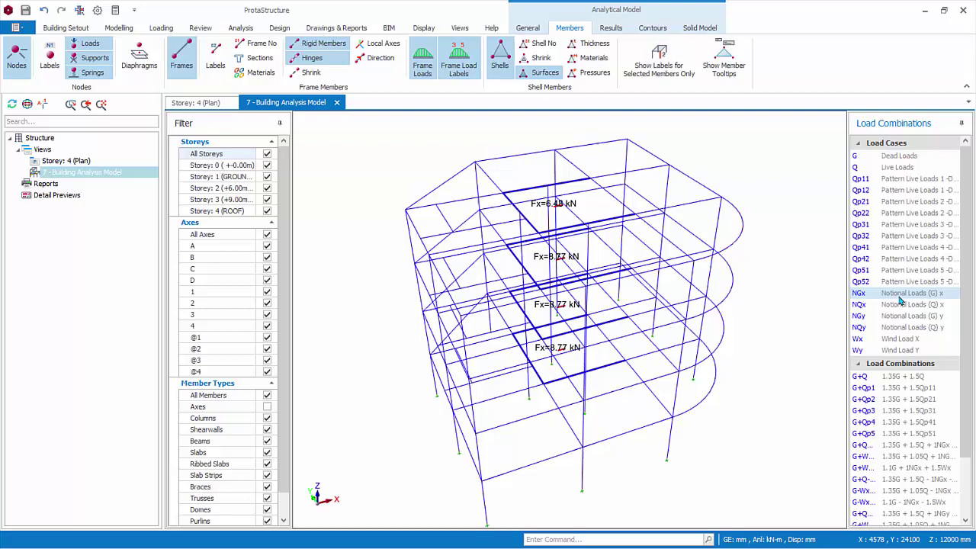
click(897, 310)
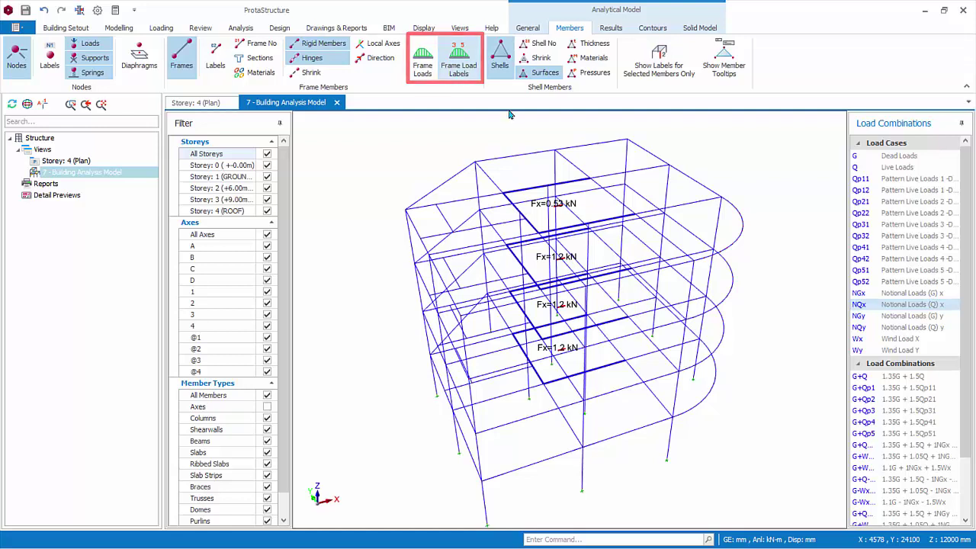
click(868, 157)
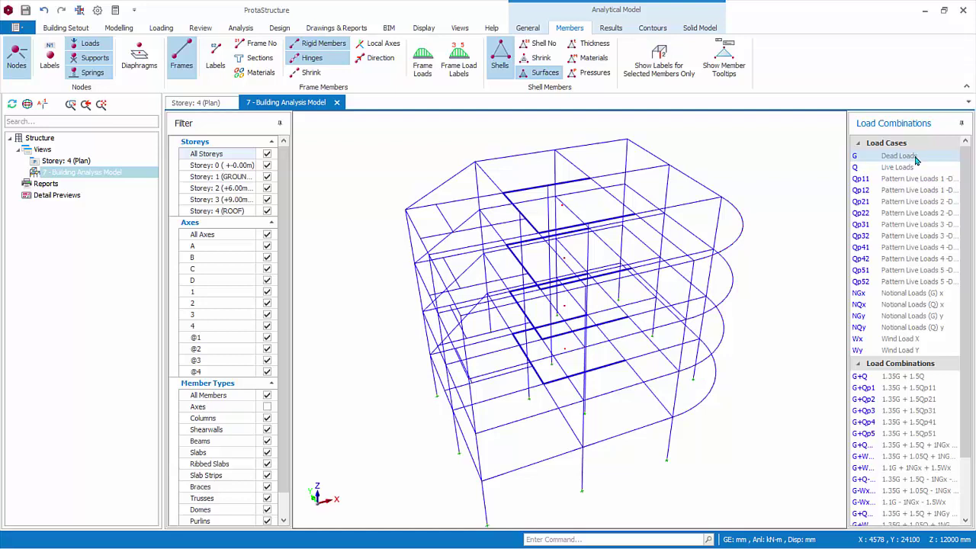
click(621, 28)
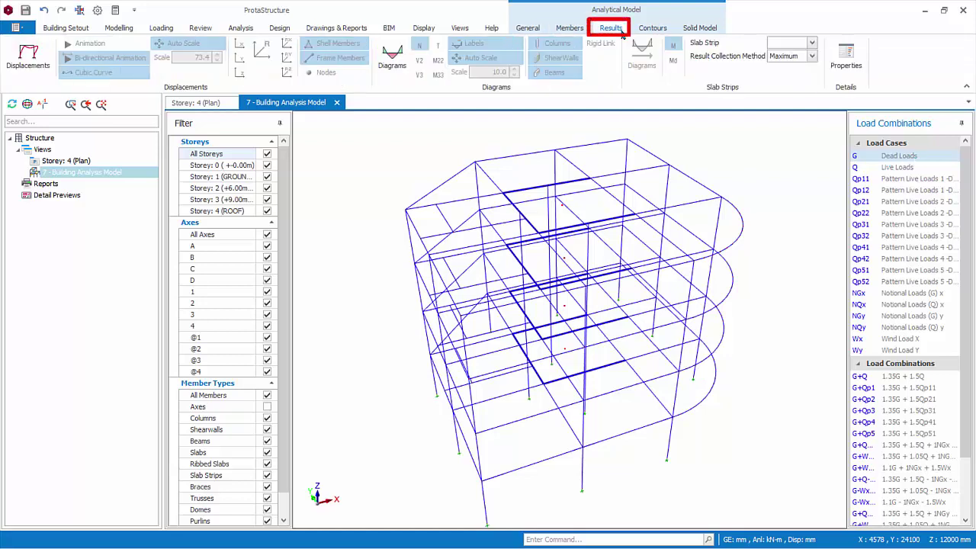
- Show the dead-load deformed shape, checking the manual scale value before restoring Auto Scale
click(17, 71)
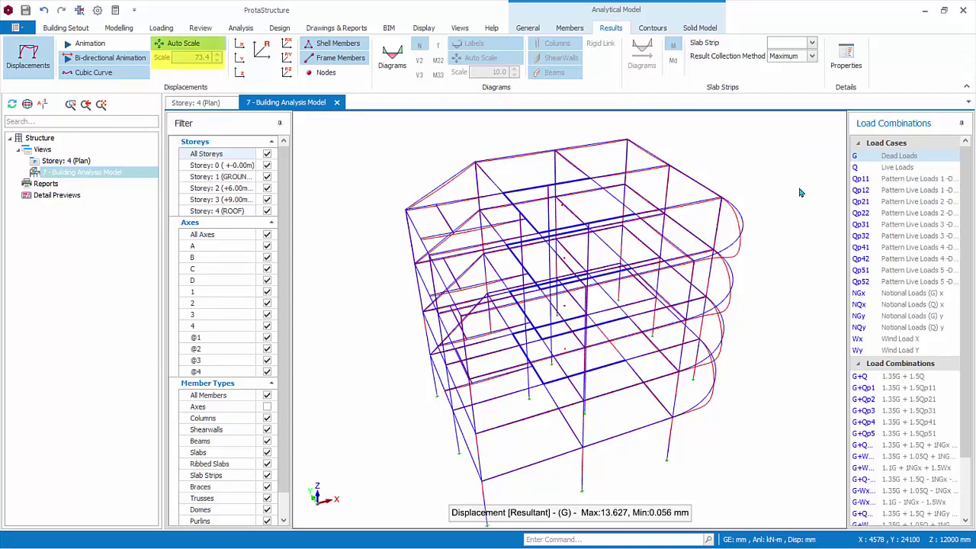
click(192, 46)
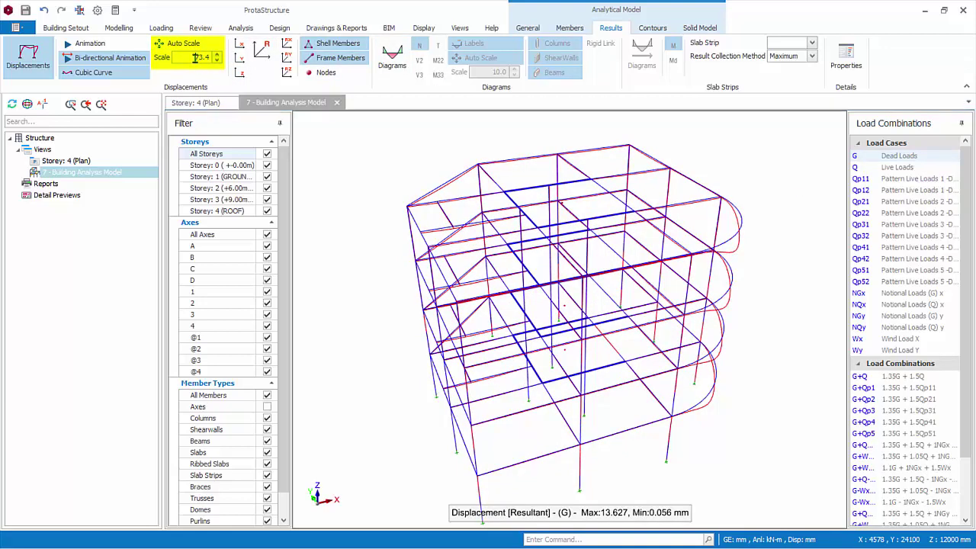
drag(193, 58, 216, 57)
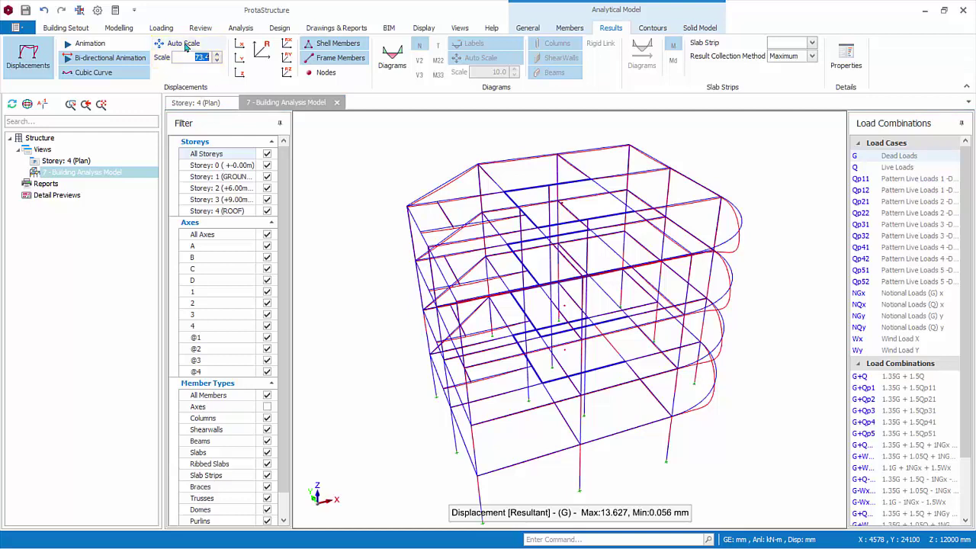
click(185, 46)
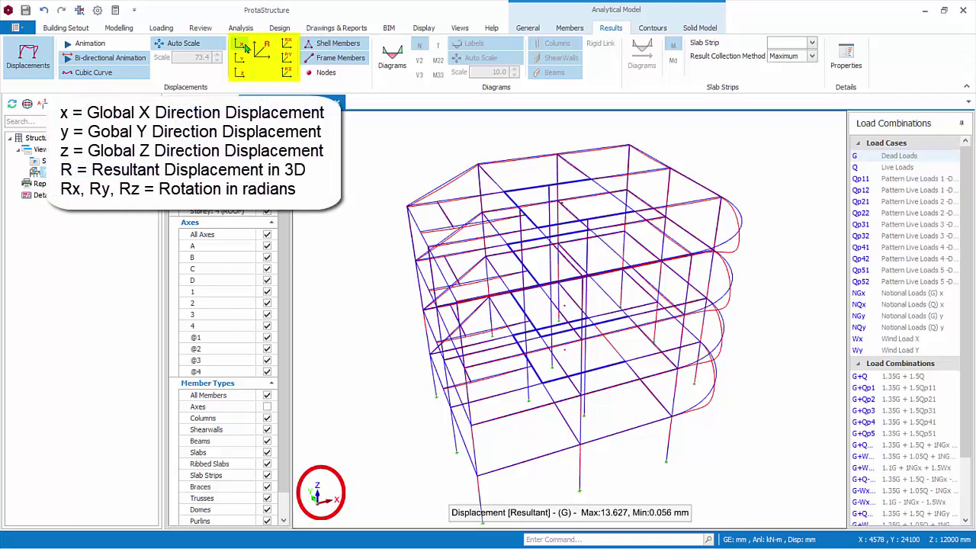
- Label nodes with X, Y, Z displacements and rotations in turn, ending on resultant displacements
click(243, 45)
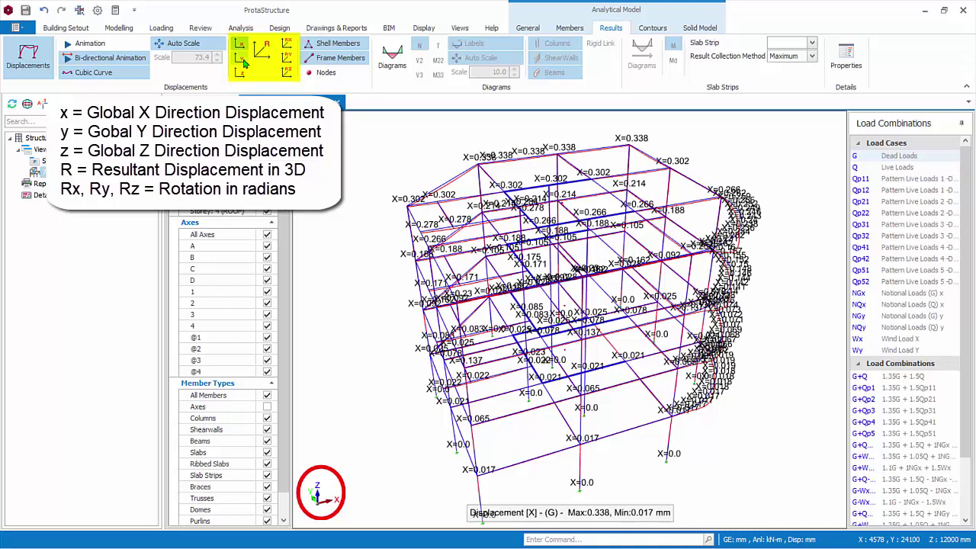
click(242, 61)
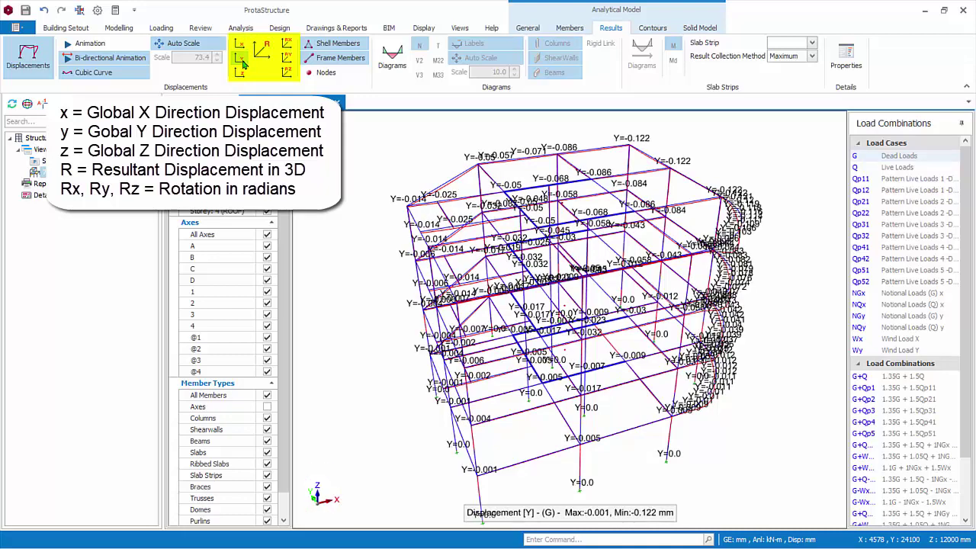
click(241, 74)
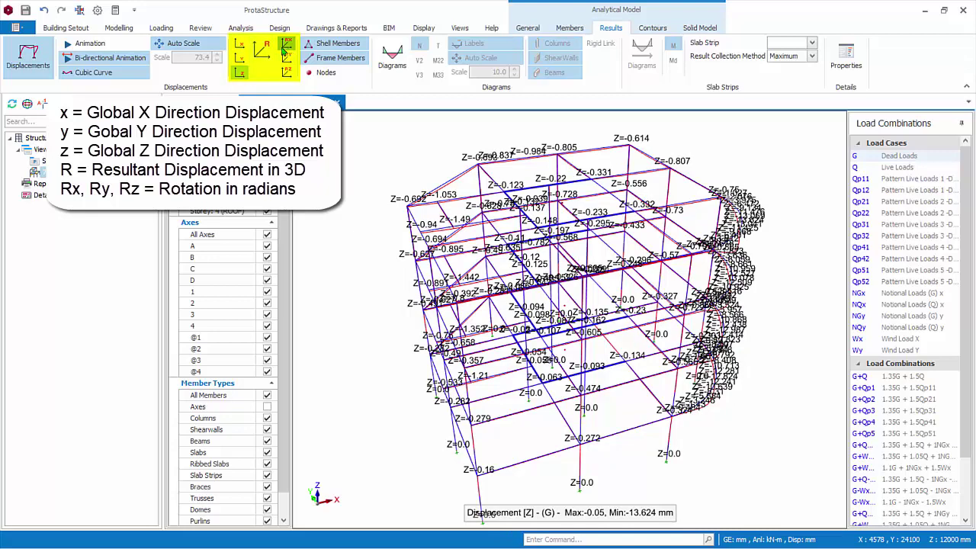
click(263, 58)
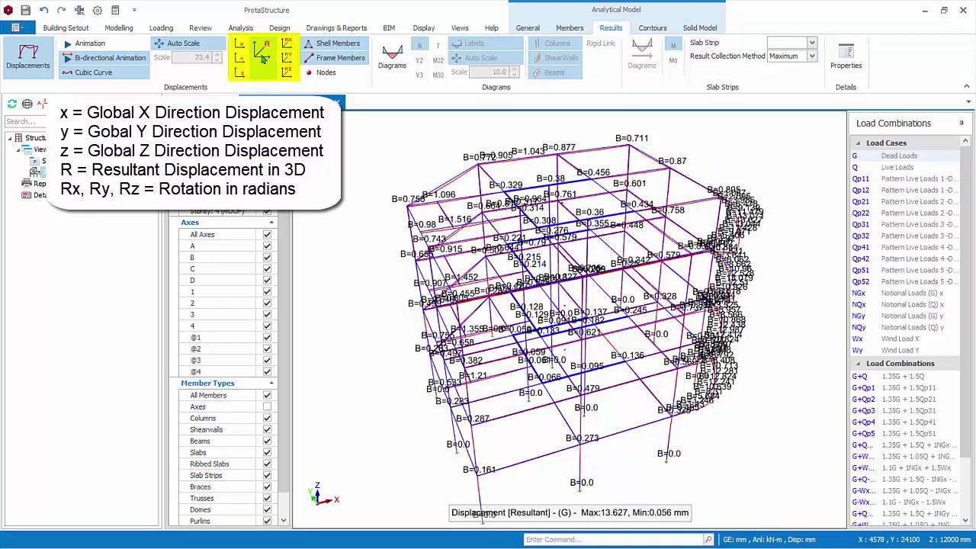
click(288, 44)
click(288, 58)
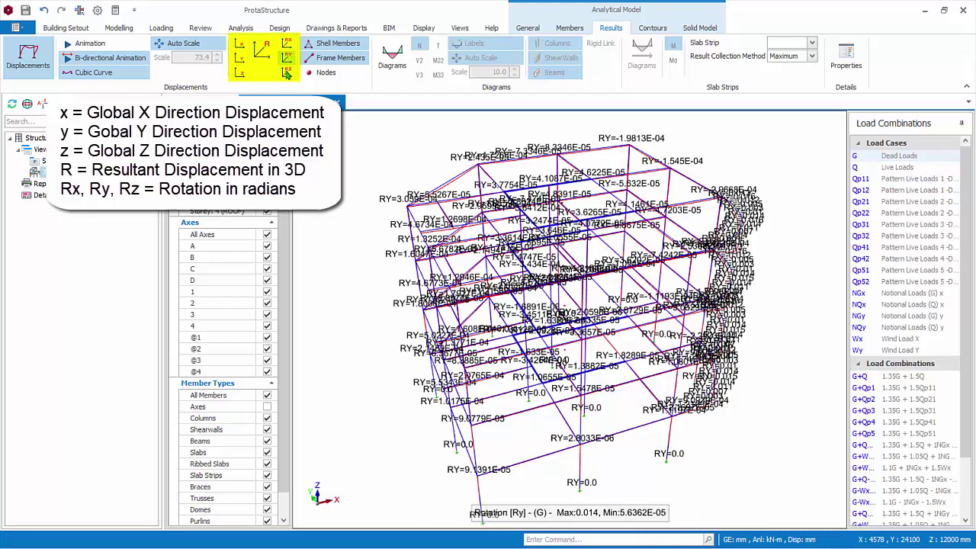
click(288, 73)
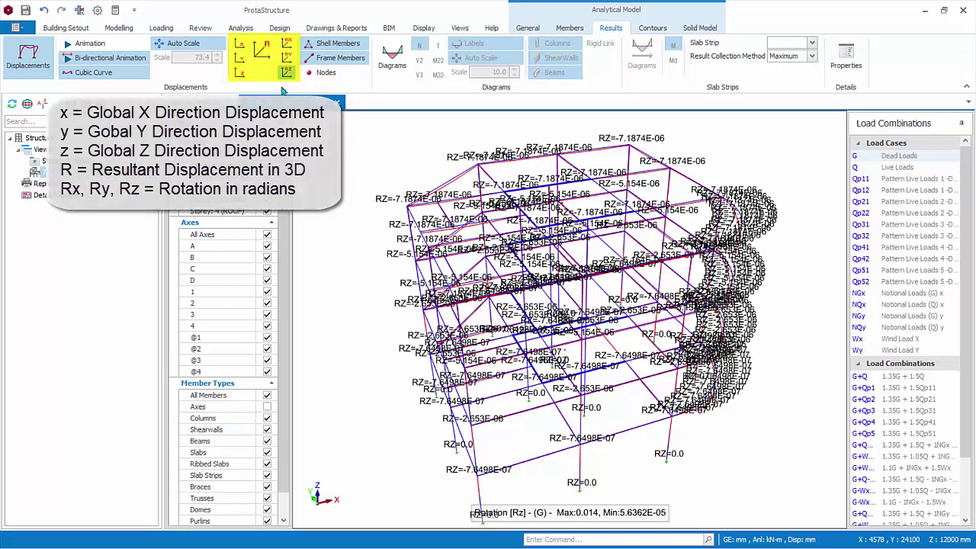
click(263, 59)
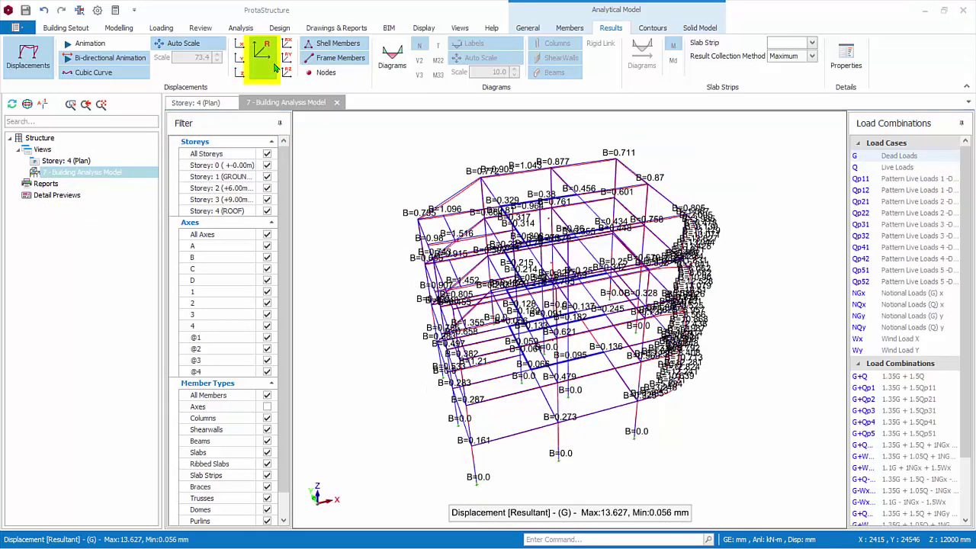
- Hide node labels, zoom into the curved edge, and play the standard then bi-directional animation
click(262, 70)
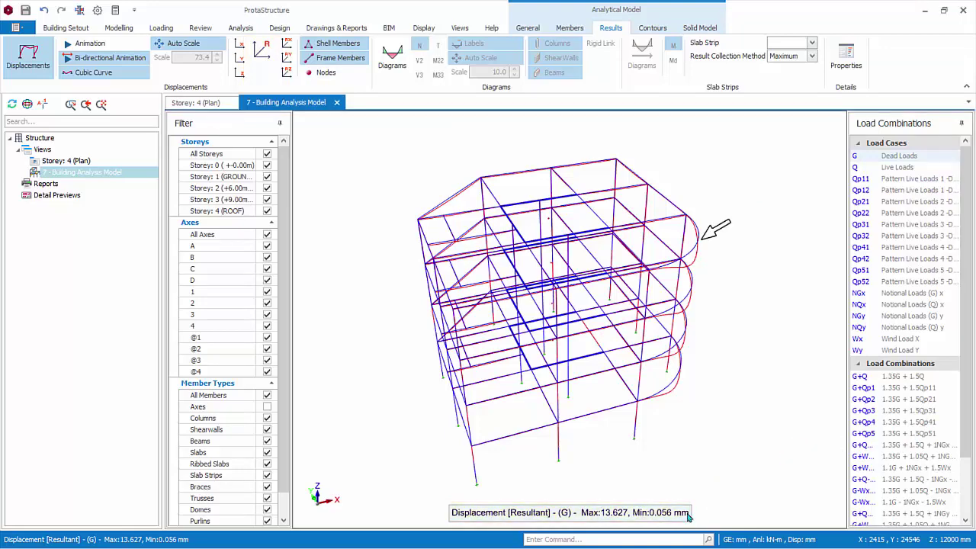
scroll(704, 285, up, 2)
scroll(708, 244, up, 3)
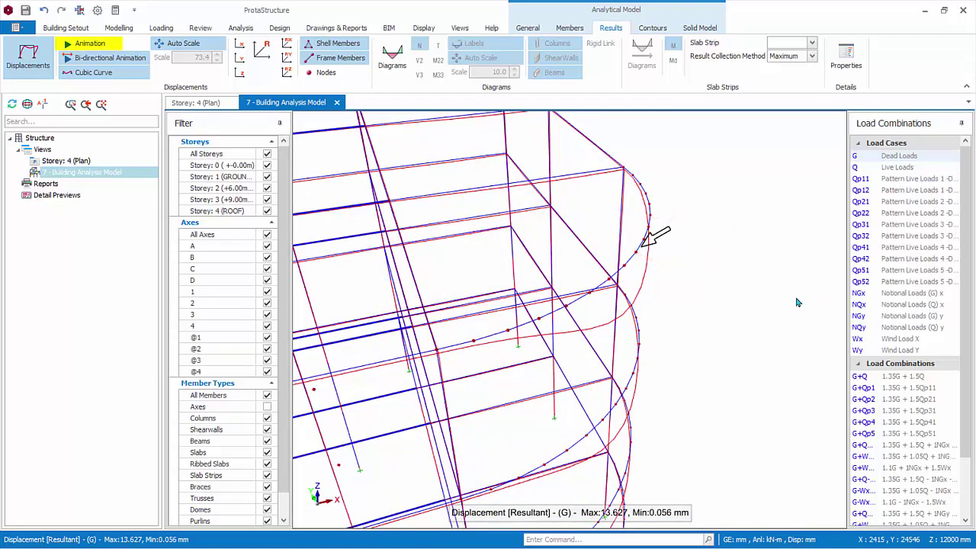
click(132, 43)
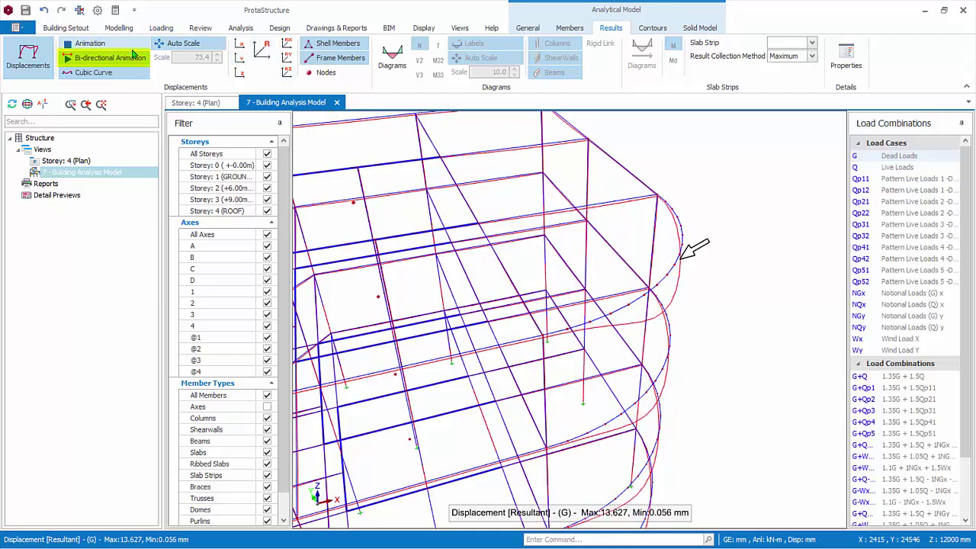
click(137, 59)
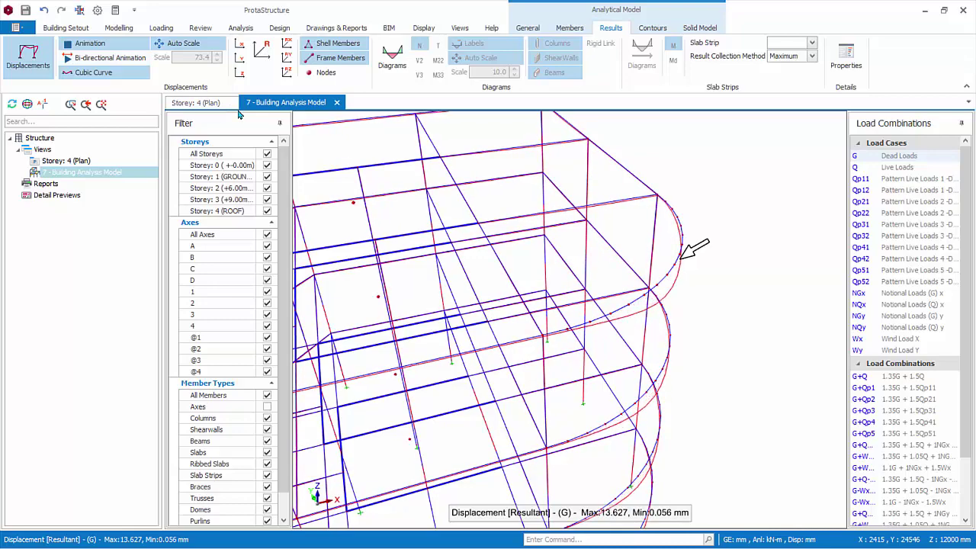
- Compare deformed shapes for NGx, Wx, Wy and NGy, then turn the displacement display off
click(858, 292)
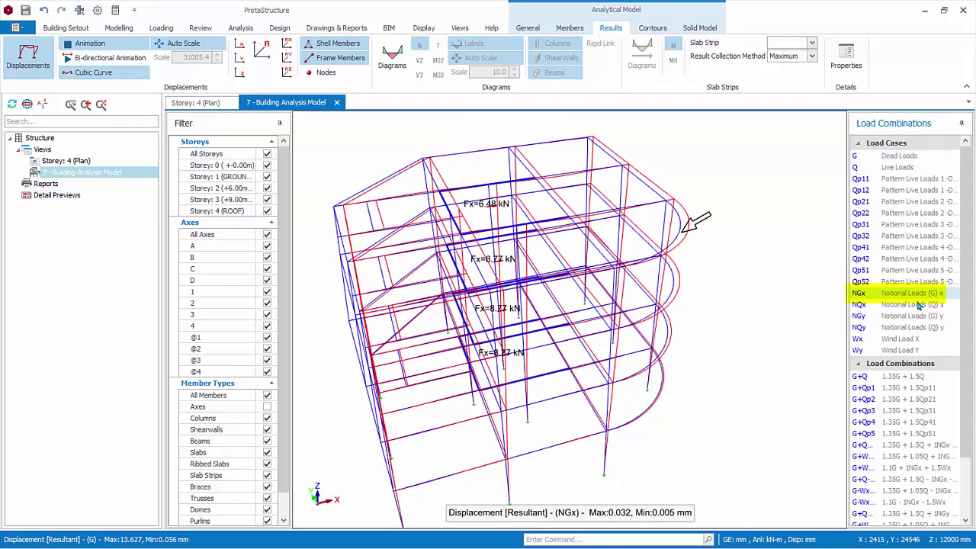
middle_drag(765, 353, 776, 350)
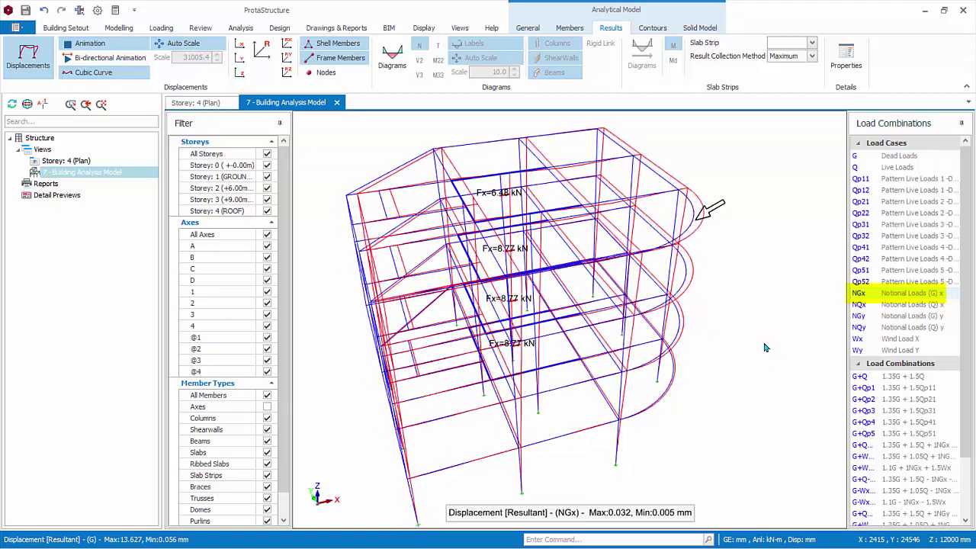
click(860, 339)
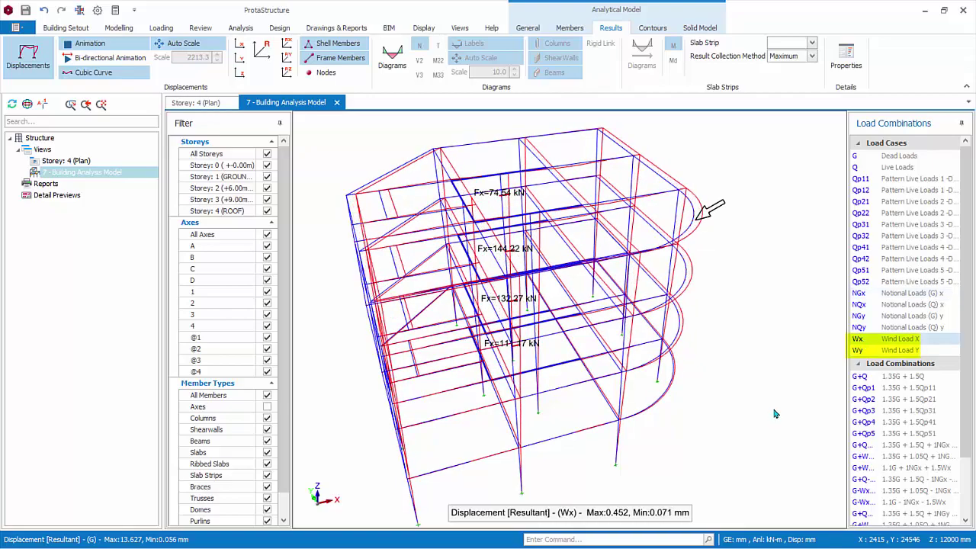
click(859, 350)
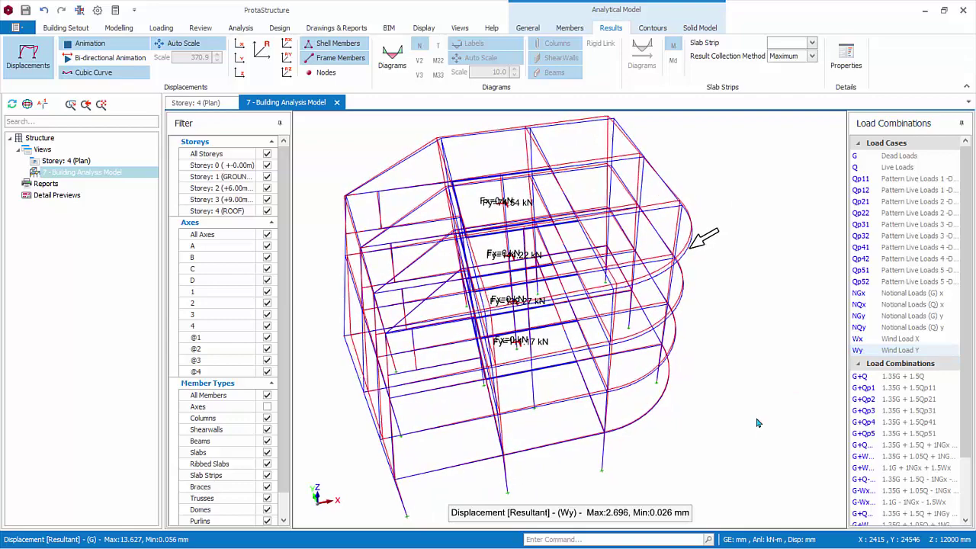
click(875, 318)
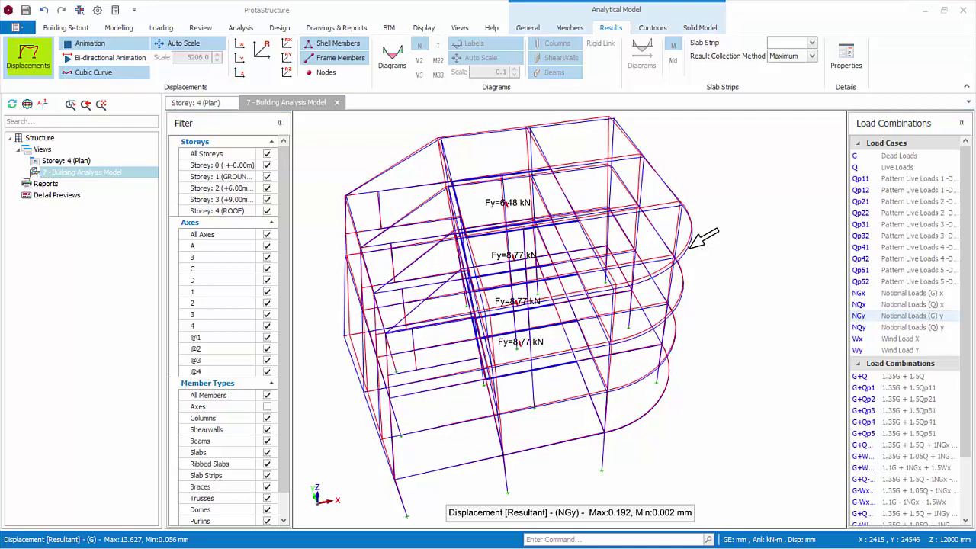
click(42, 68)
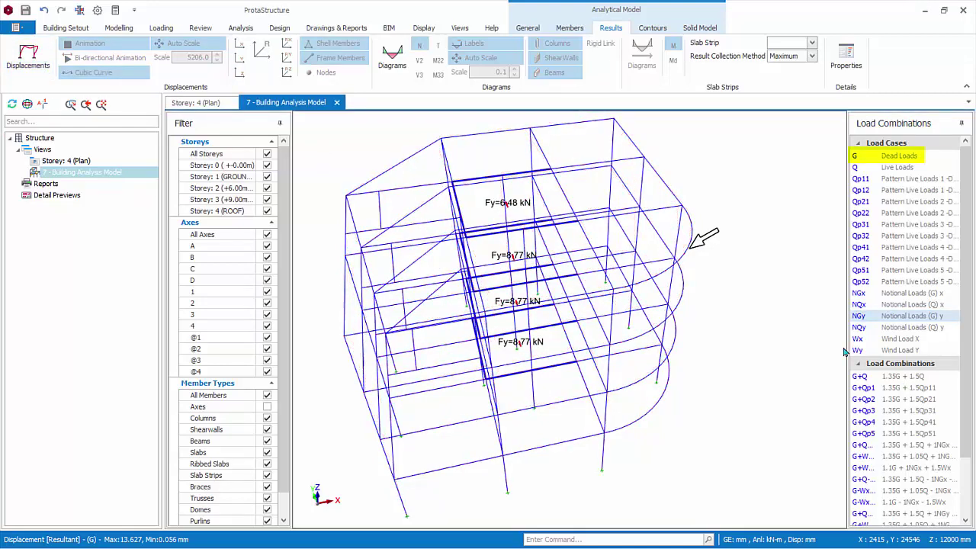
- Plot dead-load axial force diagrams filtered to Storey 4 (ROOF), tilting toward a top-down view
click(858, 159)
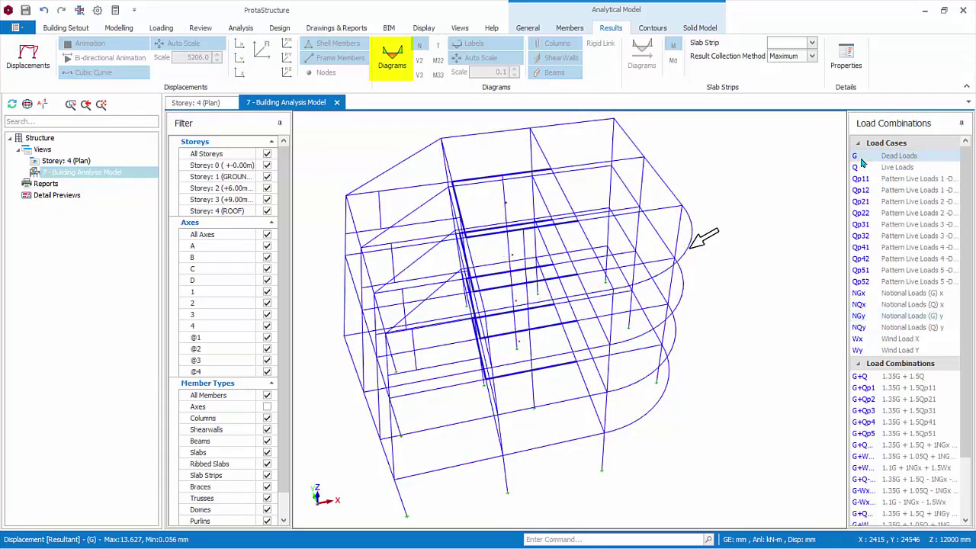
click(392, 59)
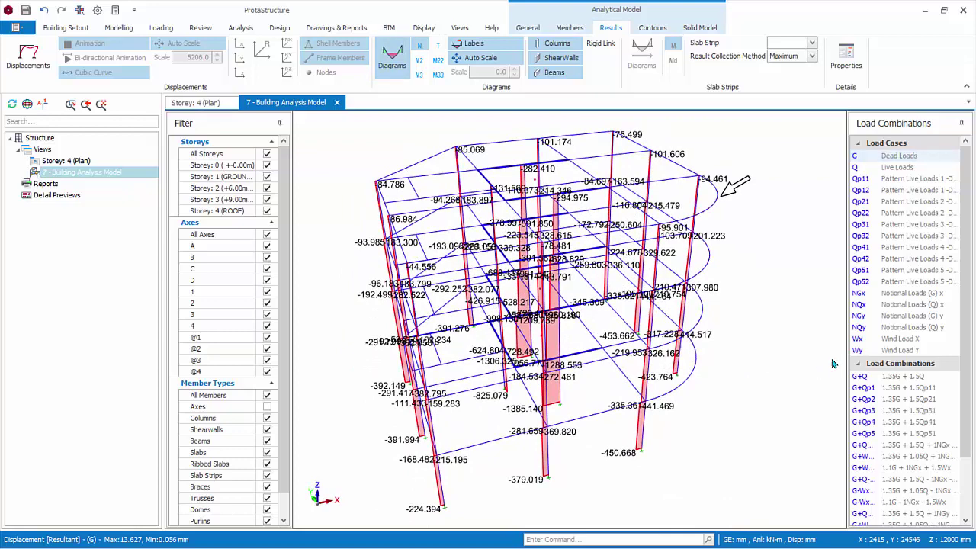
click(267, 154)
click(266, 211)
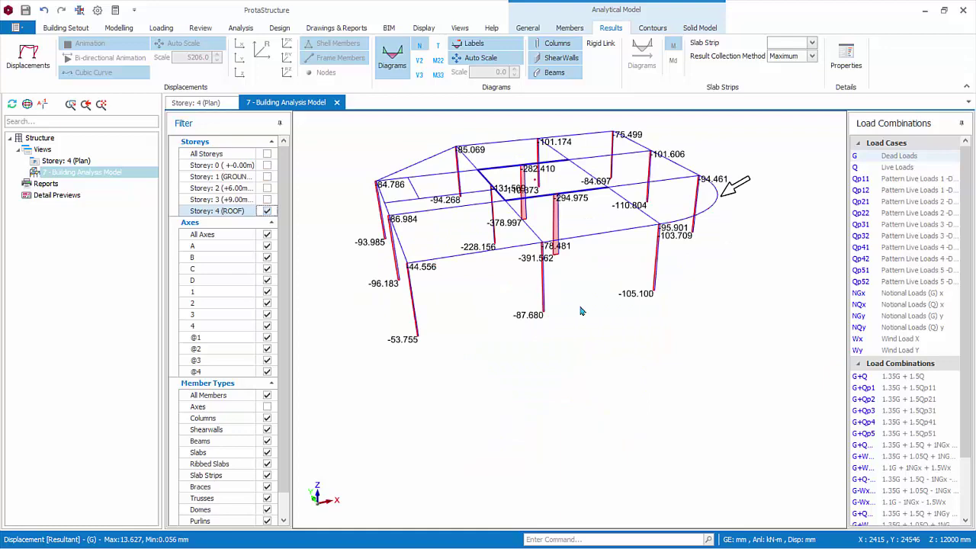
middle_drag(584, 311, 639, 381)
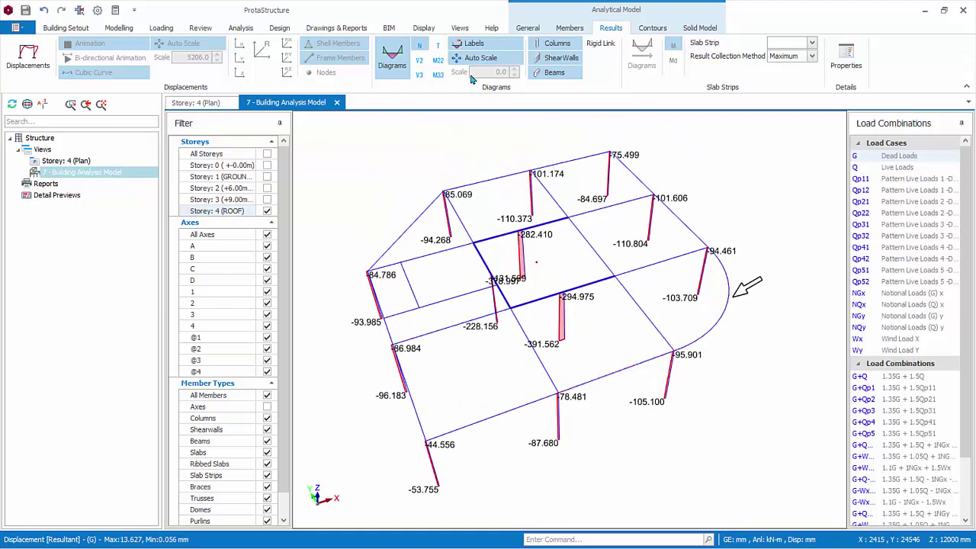
- Switch the roof member diagrams to V2, then V3 shear forces, adjusting the view
click(419, 60)
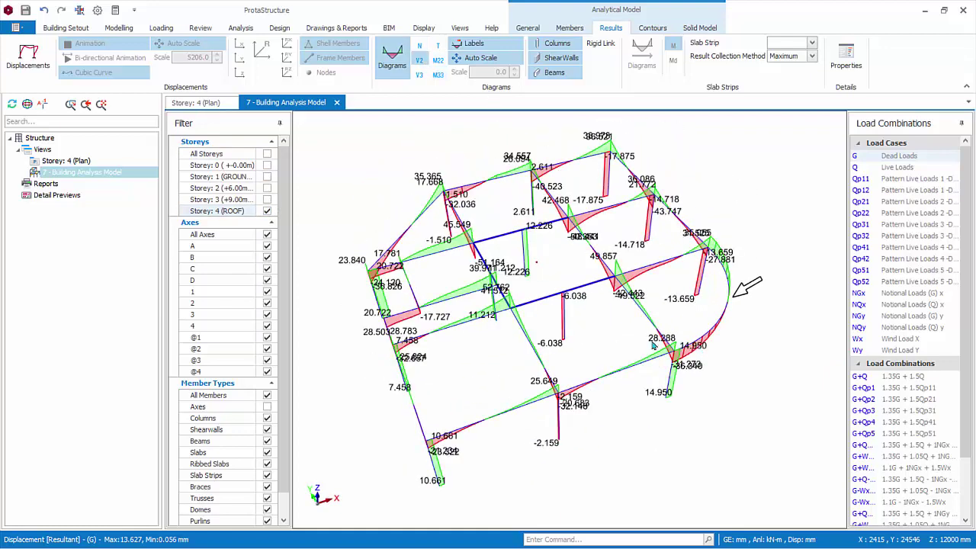
scroll(610, 347, up, 2)
scroll(589, 326, up, 1)
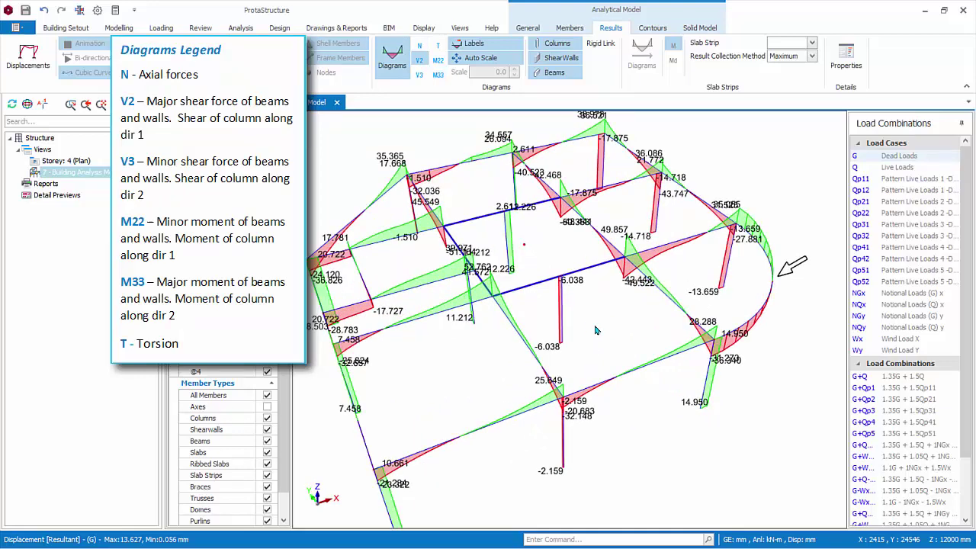
middle_drag(587, 327, 627, 358)
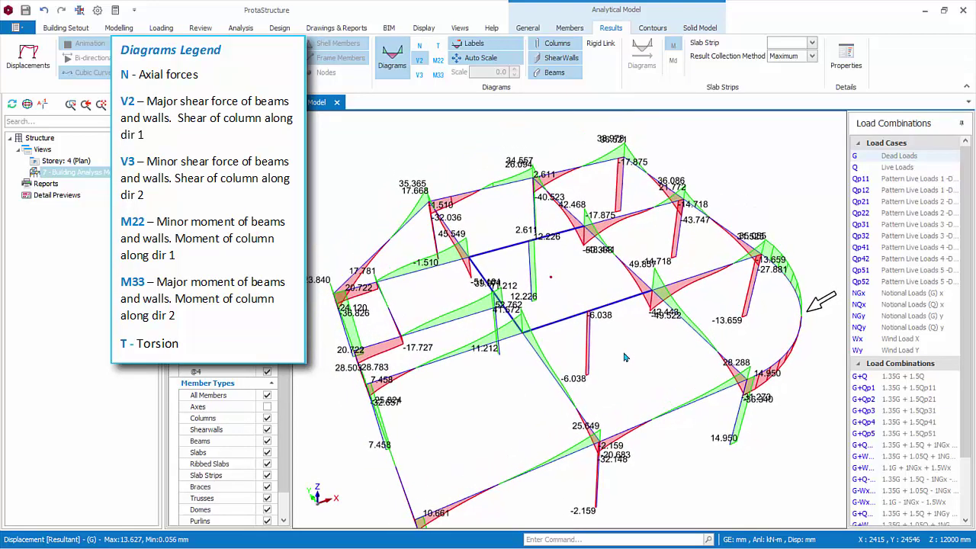
click(419, 74)
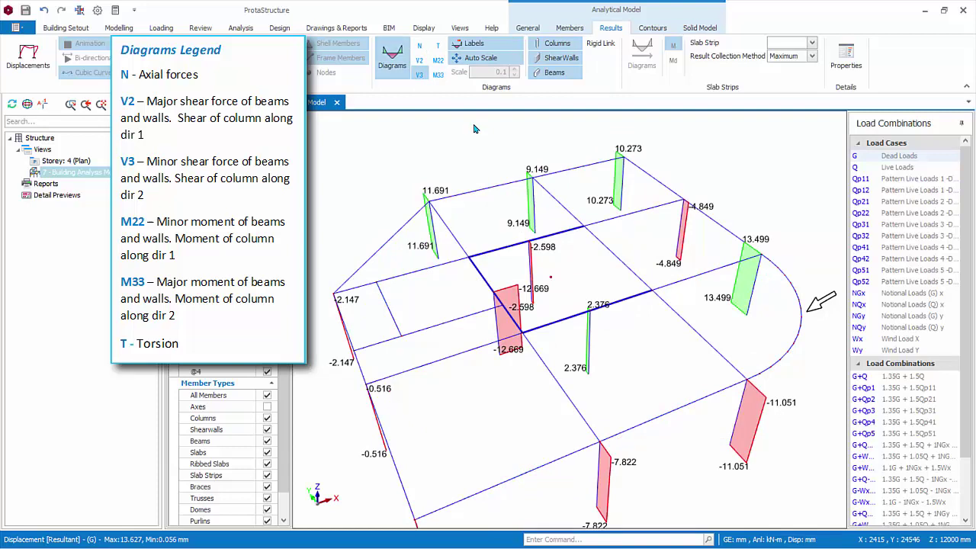
- Show M33 bending moment diagrams, then switch to torsion T diagrams
click(446, 67)
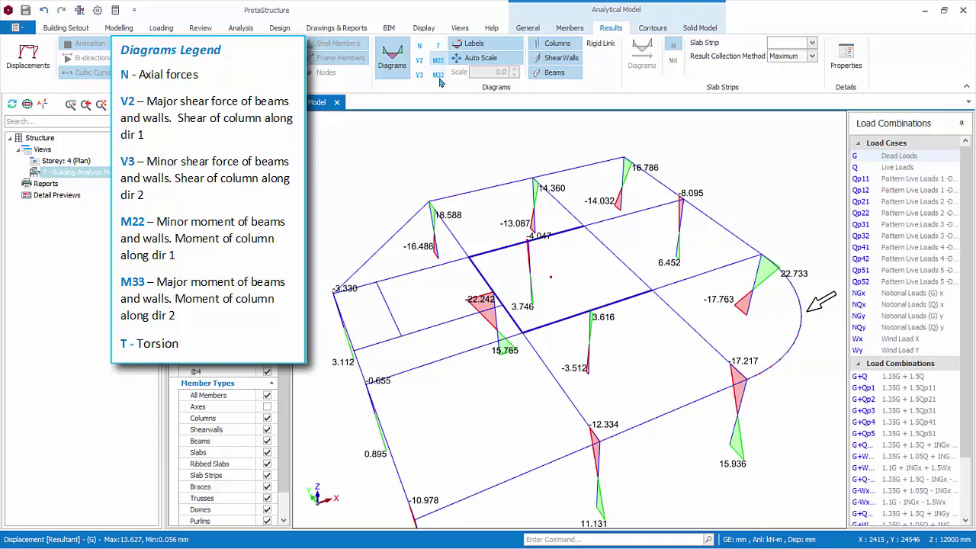
click(439, 74)
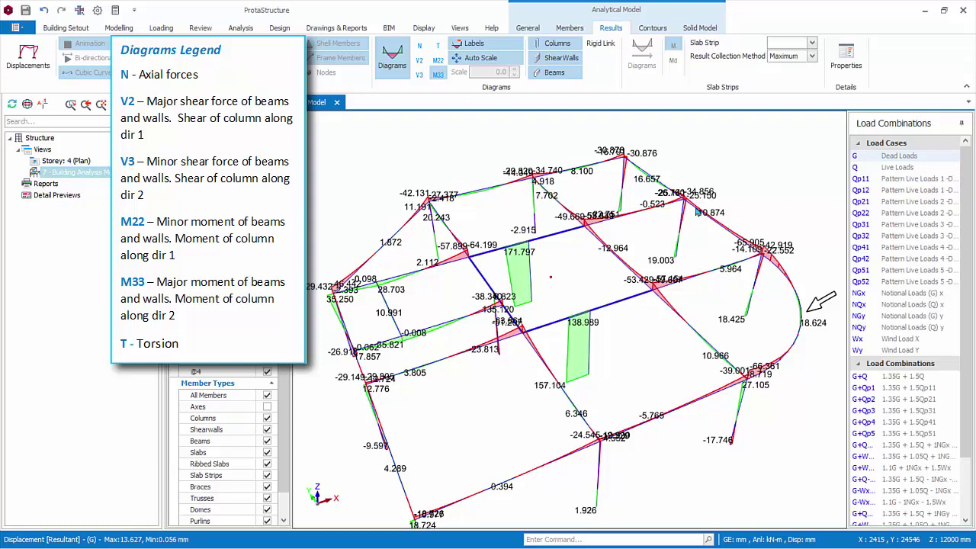
click(441, 47)
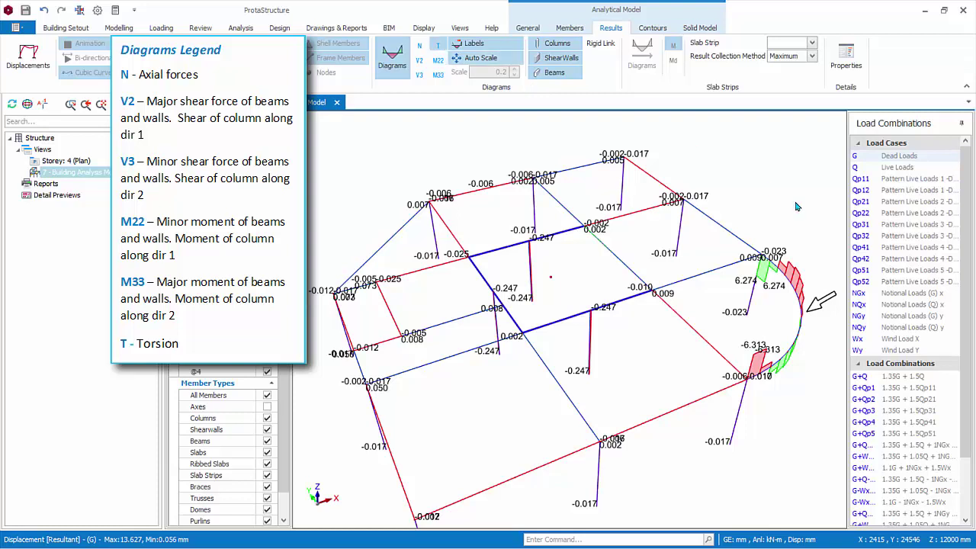
- Toggle diagram value labels and Auto Scale off and back on, checking the scale value
scroll(795, 207, down, 1)
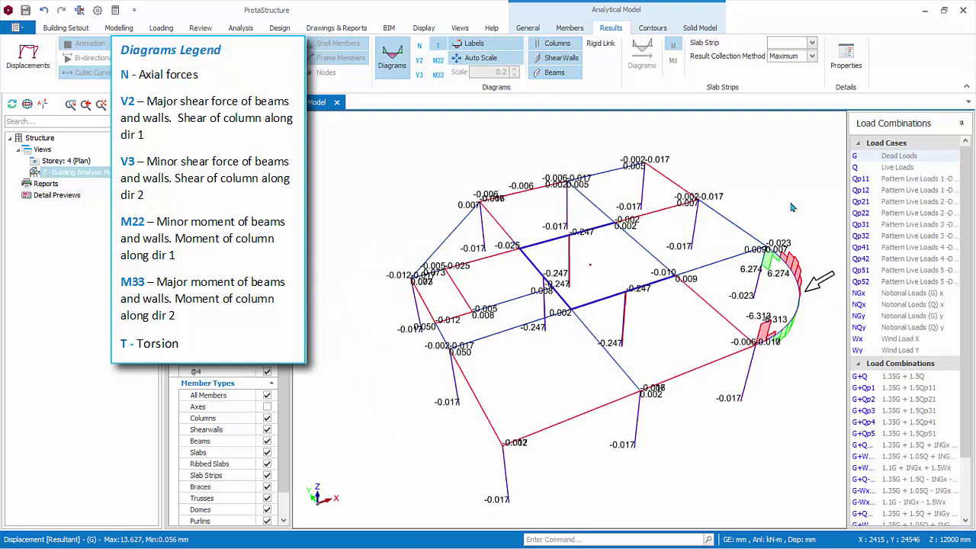
click(476, 47)
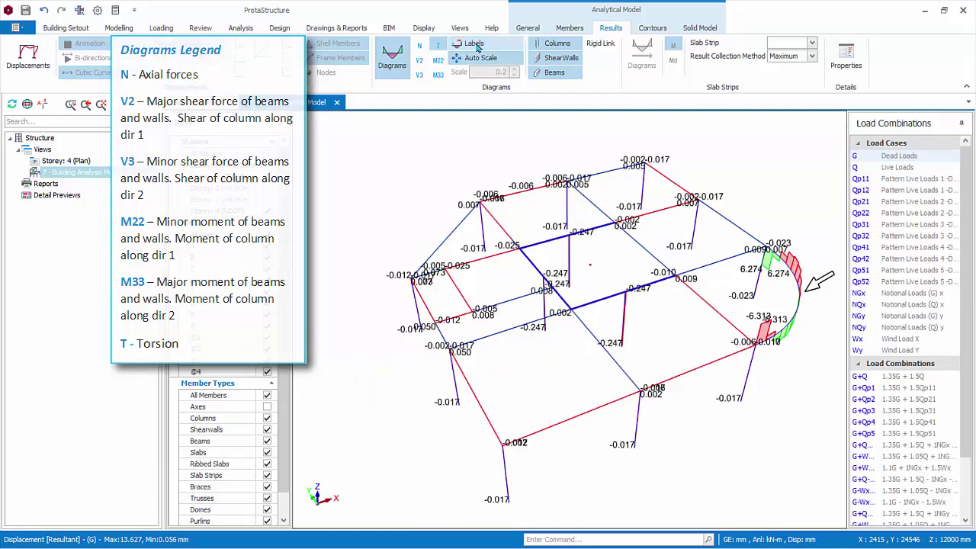
click(477, 48)
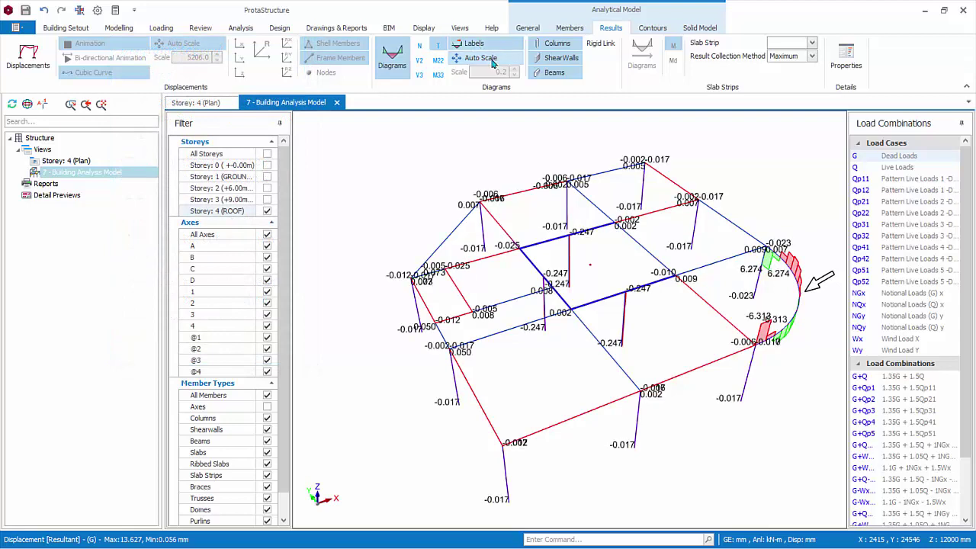
click(493, 63)
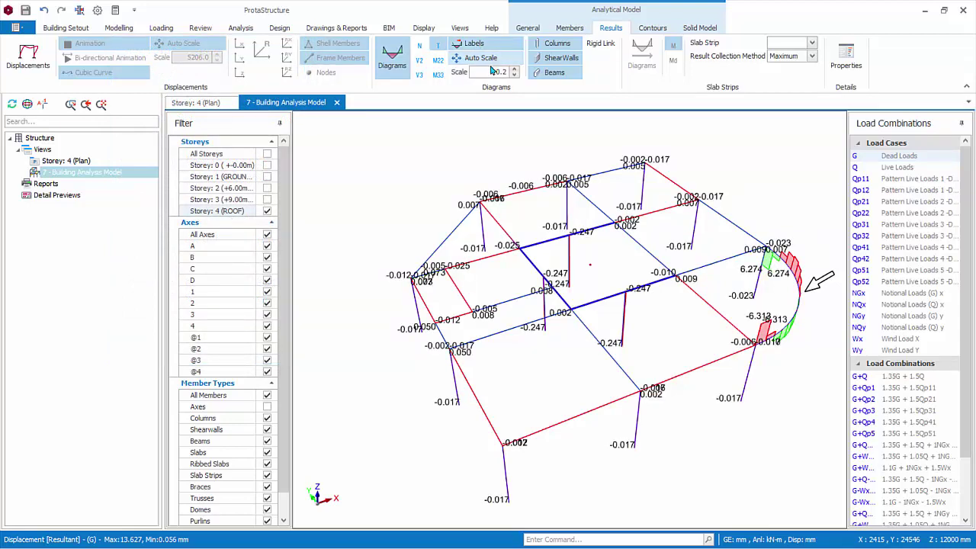
double_click(501, 71)
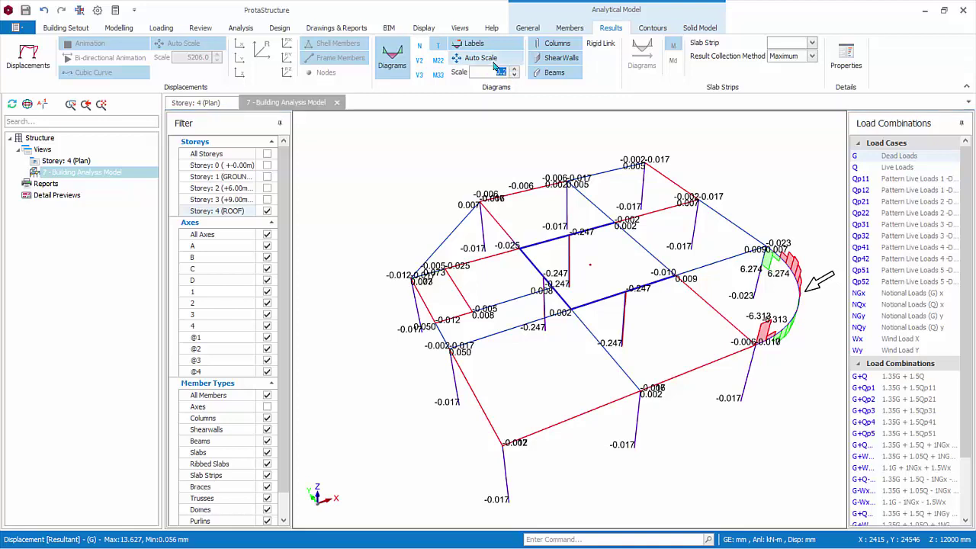
click(477, 58)
- Hide column and shear wall labels, show rigid links, restore column labels, and plot M33
click(558, 45)
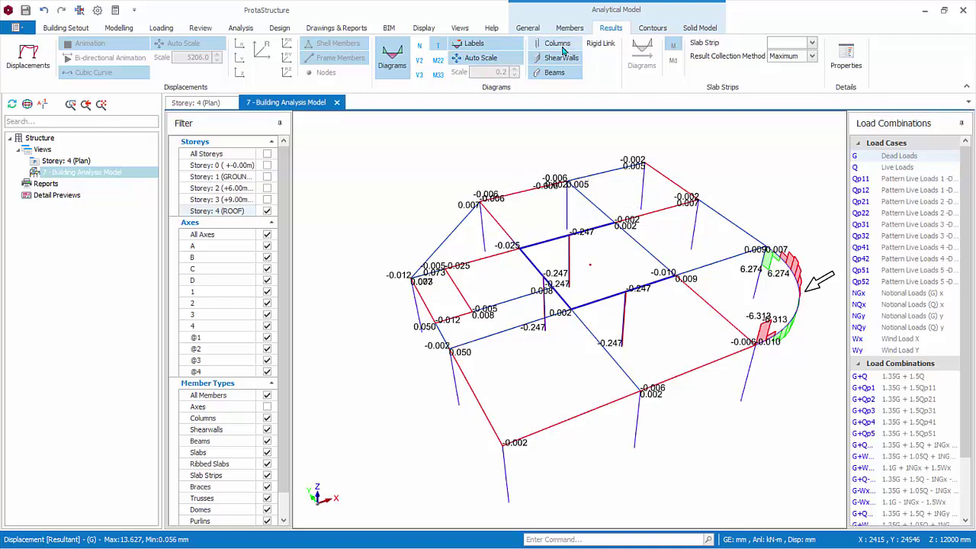
click(561, 46)
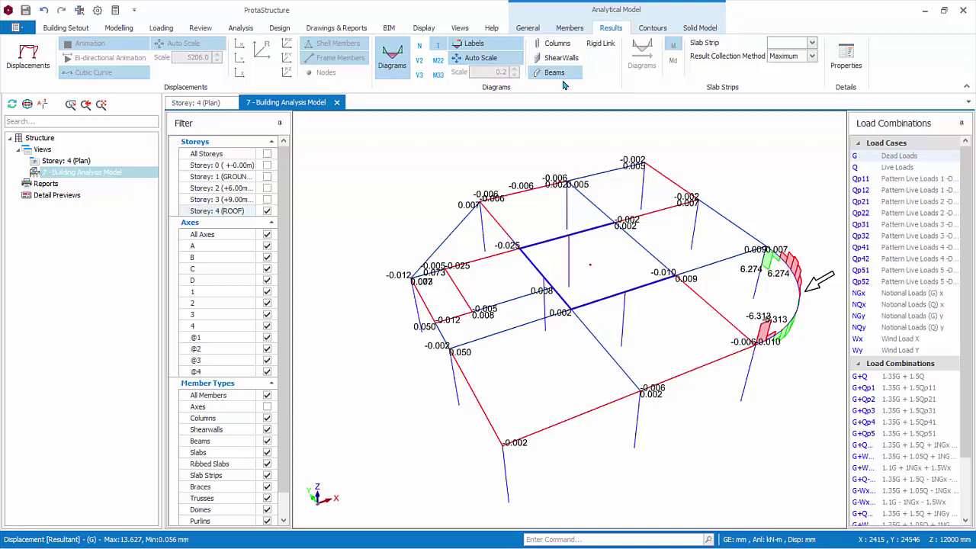
click(603, 46)
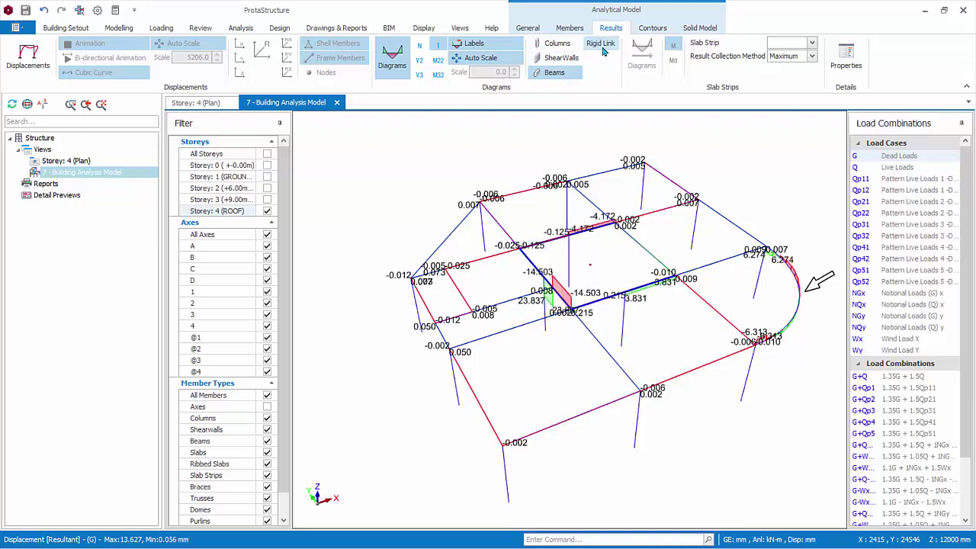
click(560, 58)
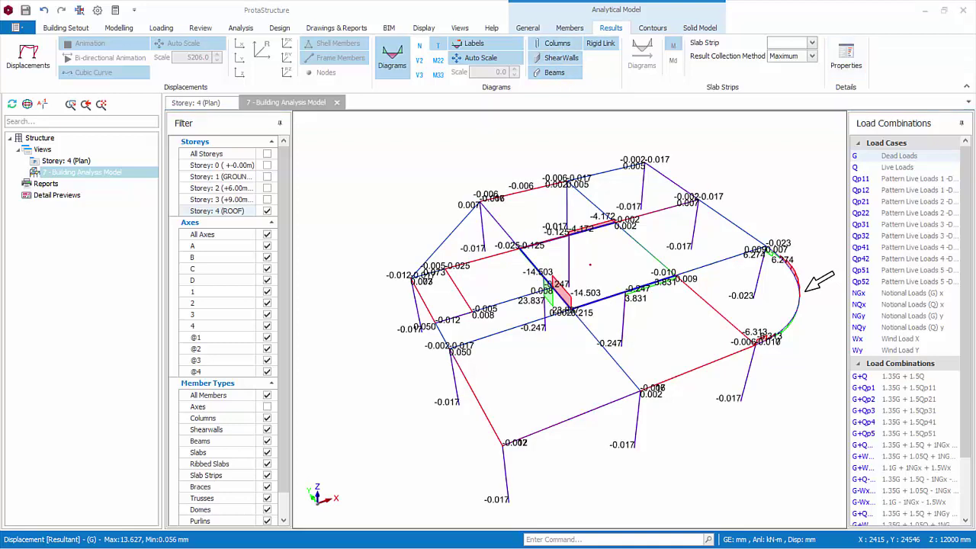
click(437, 74)
click(845, 61)
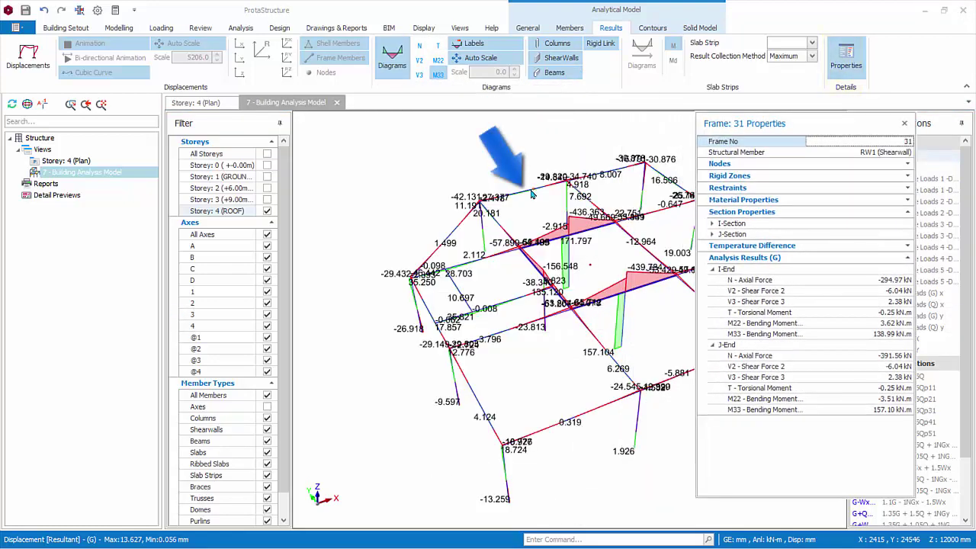
click(532, 196)
scroll(591, 276, up, 2)
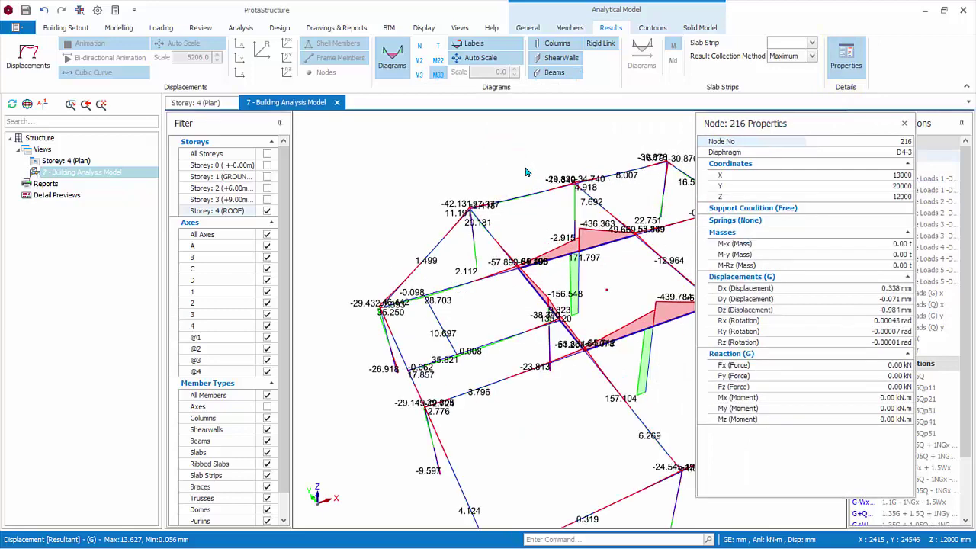
scroll(589, 285, up, 2)
scroll(588, 301, up, 2)
scroll(587, 309, up, 2)
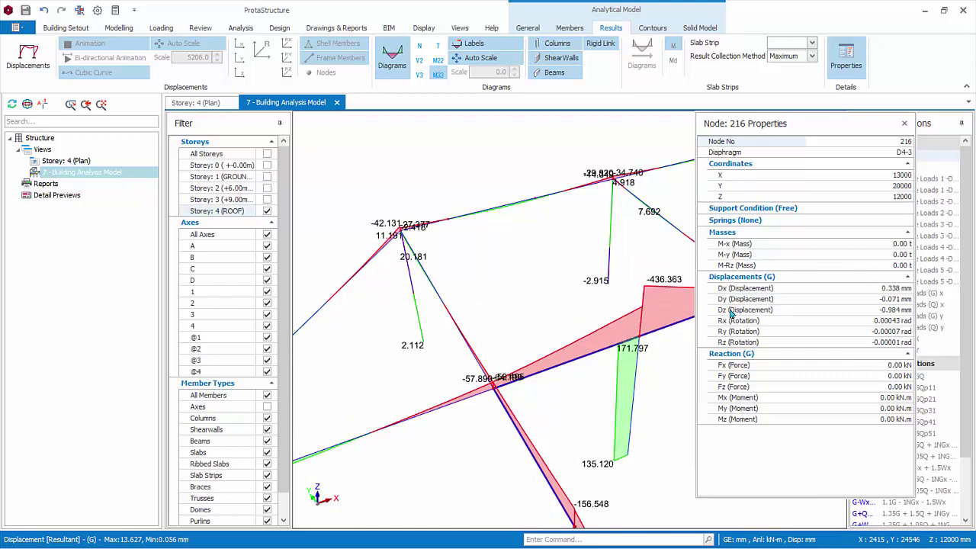
click(717, 208)
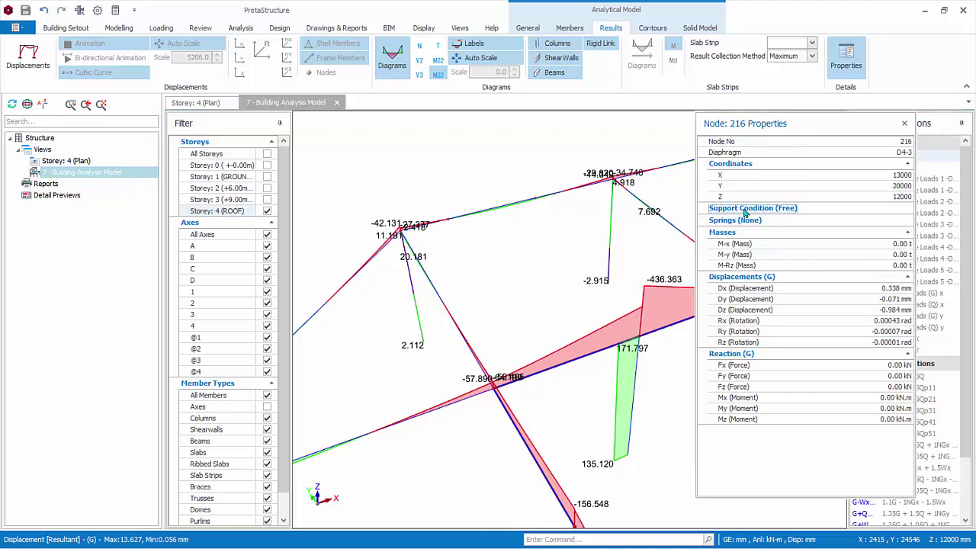
click(734, 255)
click(731, 277)
click(736, 310)
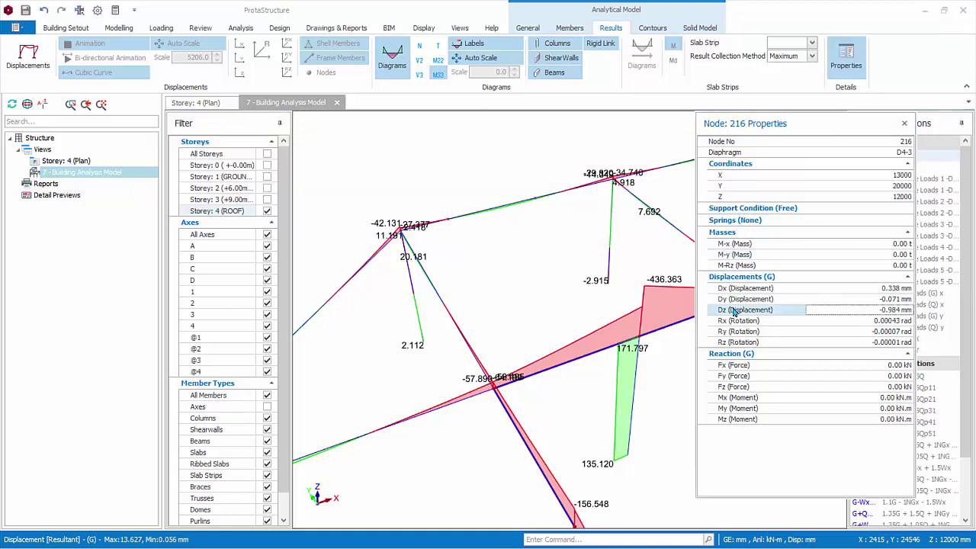
click(846, 55)
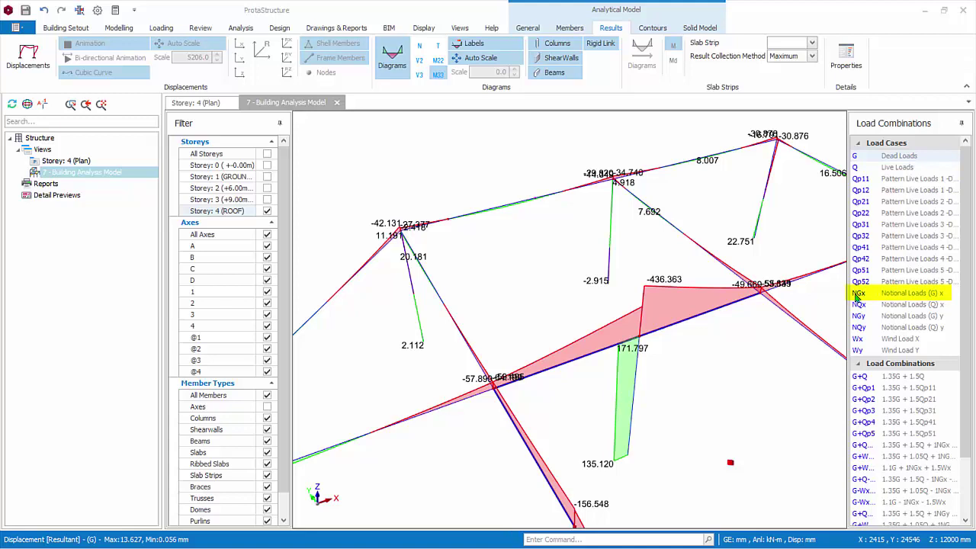
- Show NGx axial force N diagrams on all storeys, toggling Auto Scale off and on
click(858, 294)
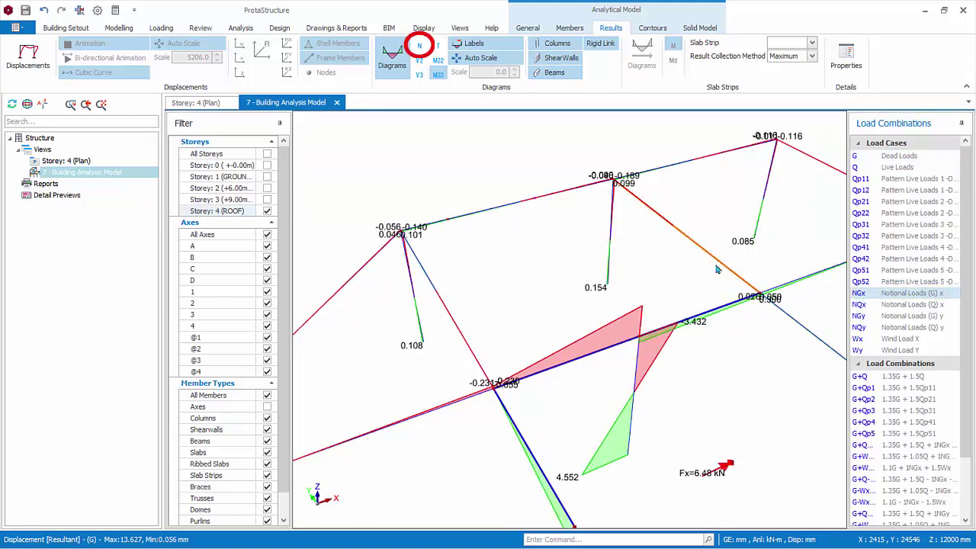
click(418, 47)
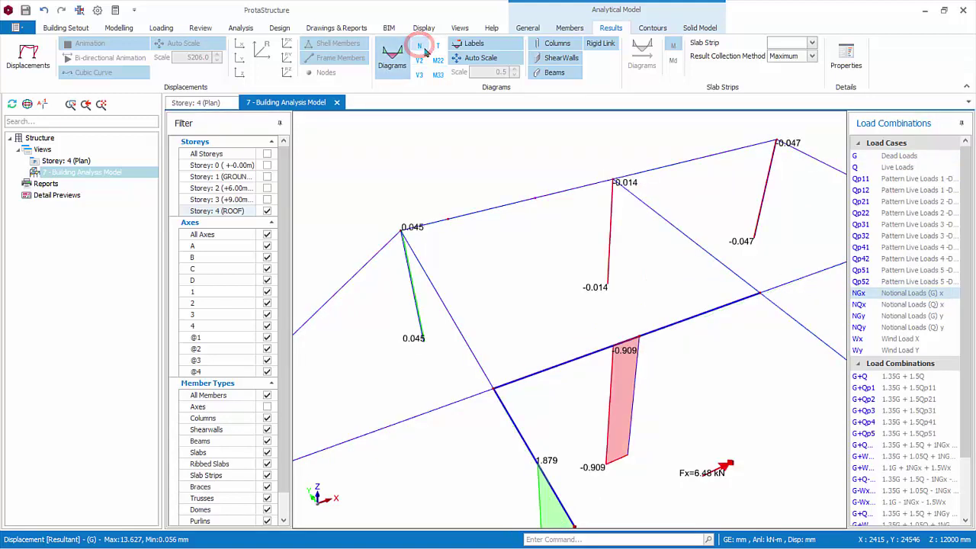
click(268, 155)
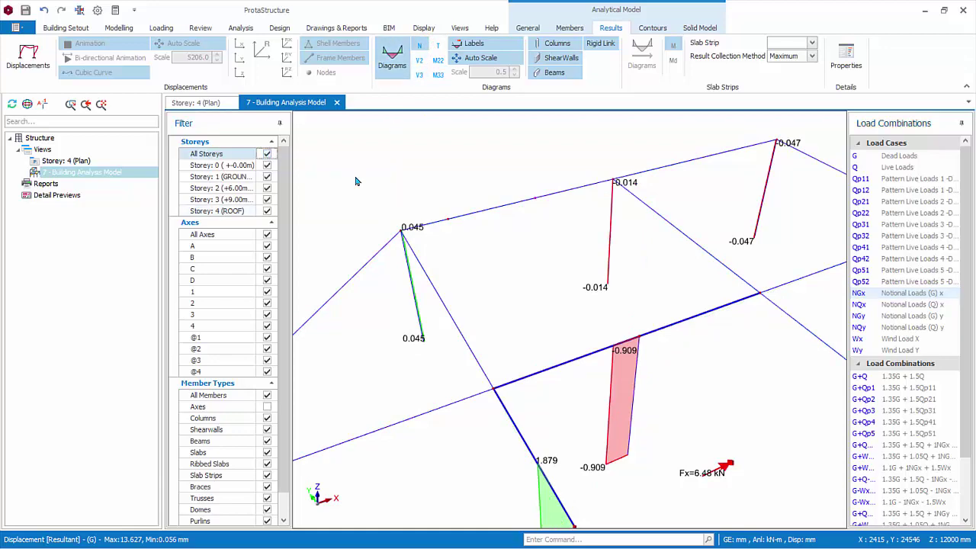
click(458, 65)
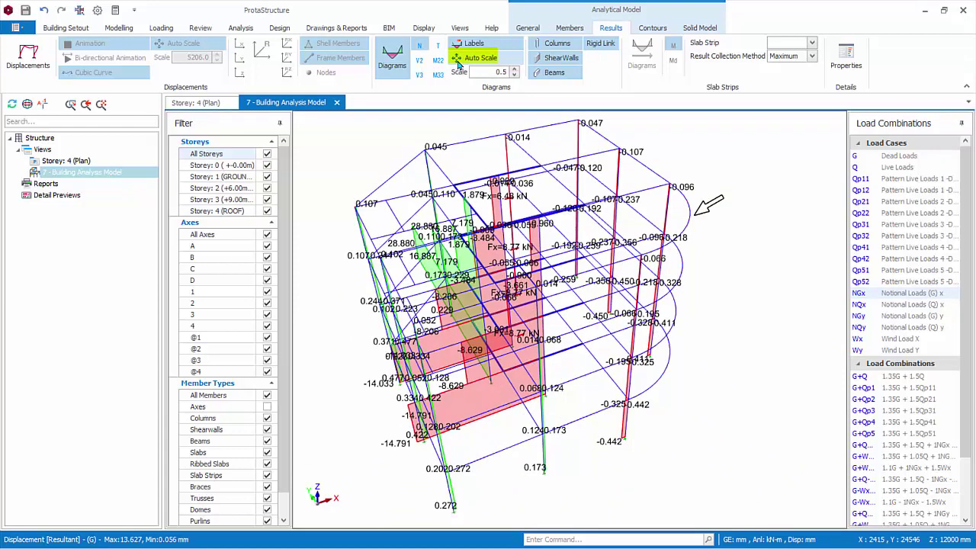
click(457, 64)
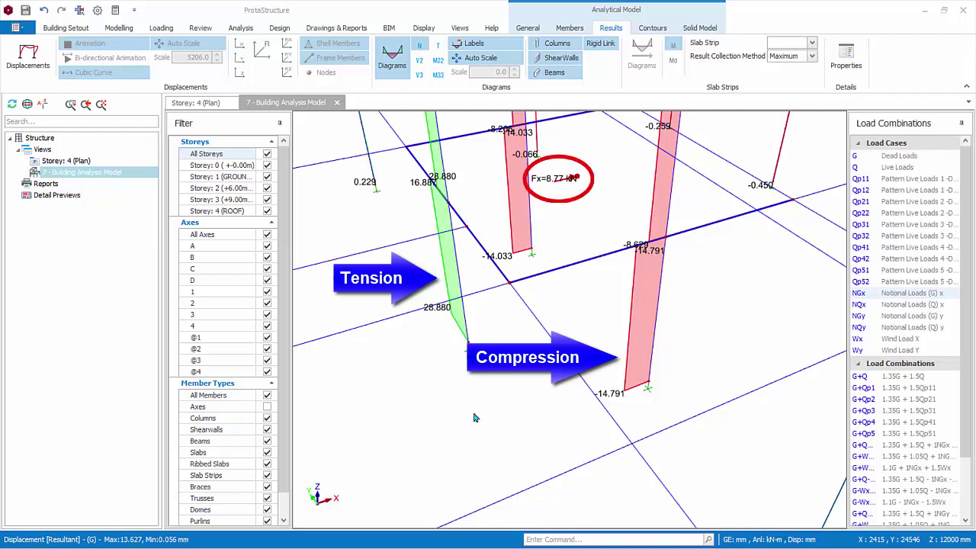
- Switch to the Wind Load X case and zoom out over all four storeys
click(862, 341)
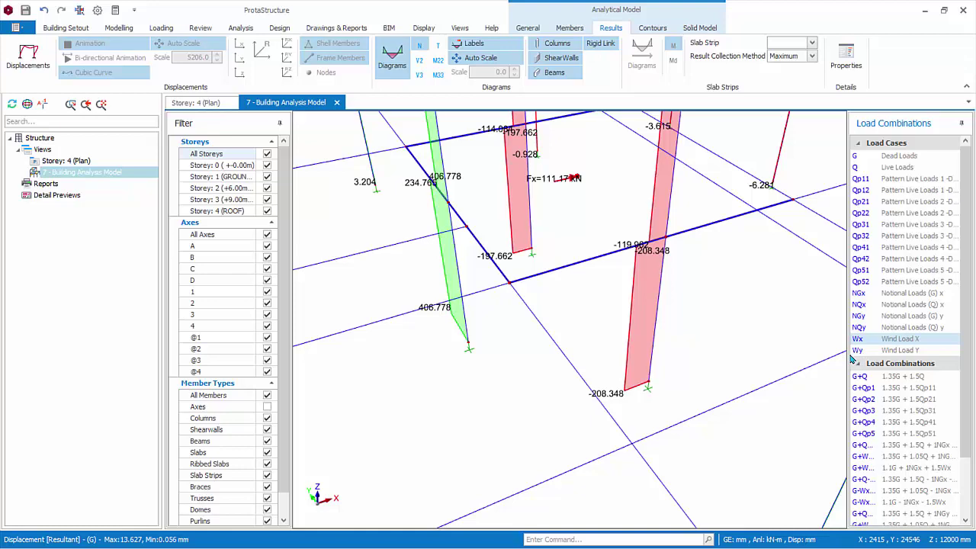
scroll(594, 397, down, 3)
scroll(593, 397, down, 2)
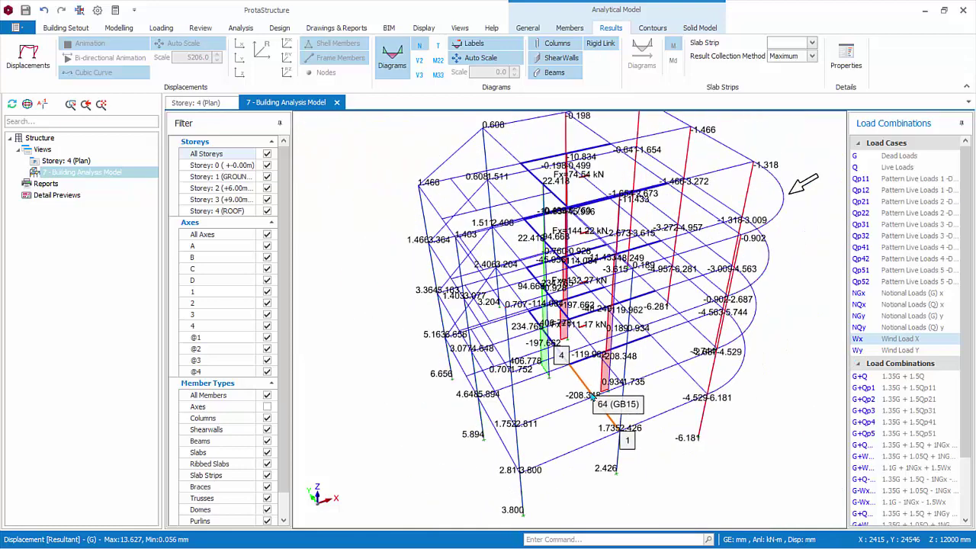
- Select the Wind Load Y (Wy) load case
click(862, 352)
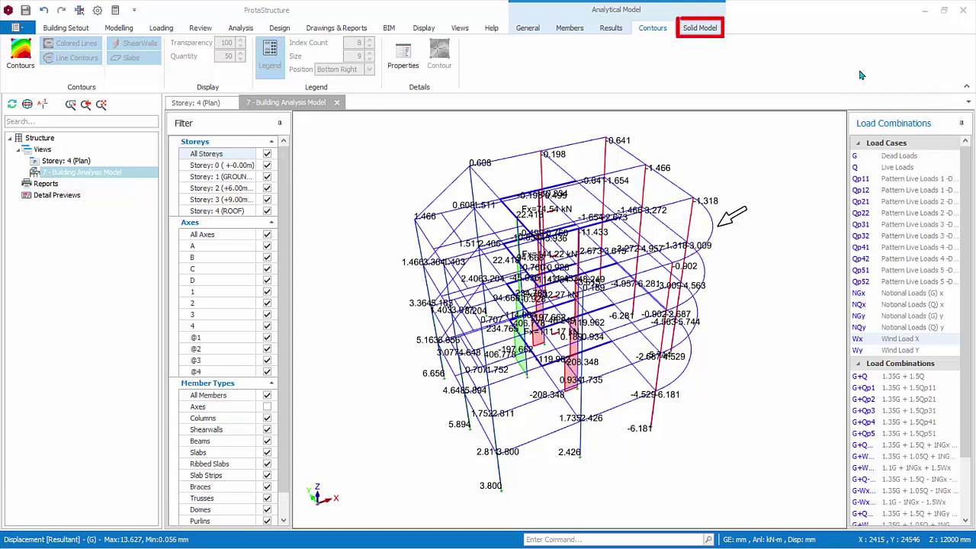
- Display the solid model for G dead loads coloured by V3 shear, about −12.67 to 13.5 kN
click(707, 30)
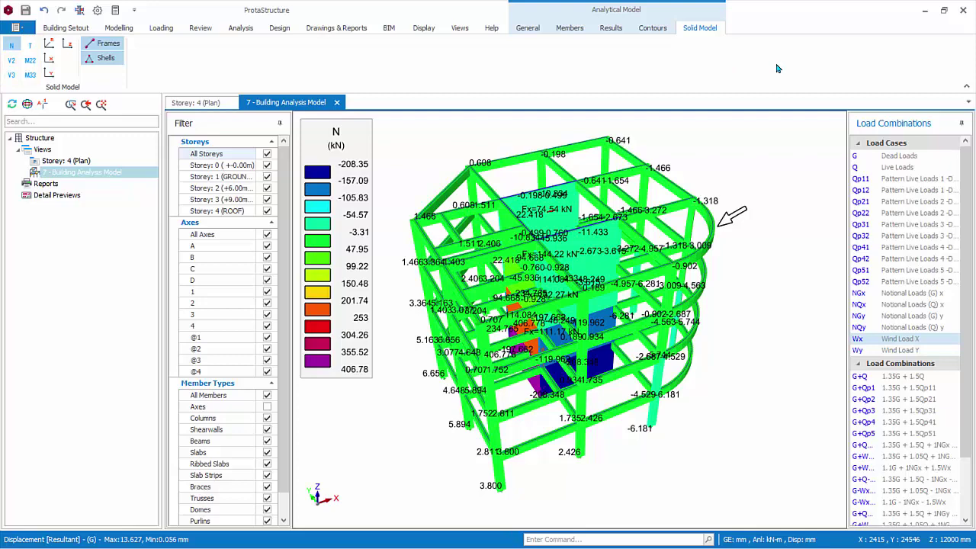
click(855, 158)
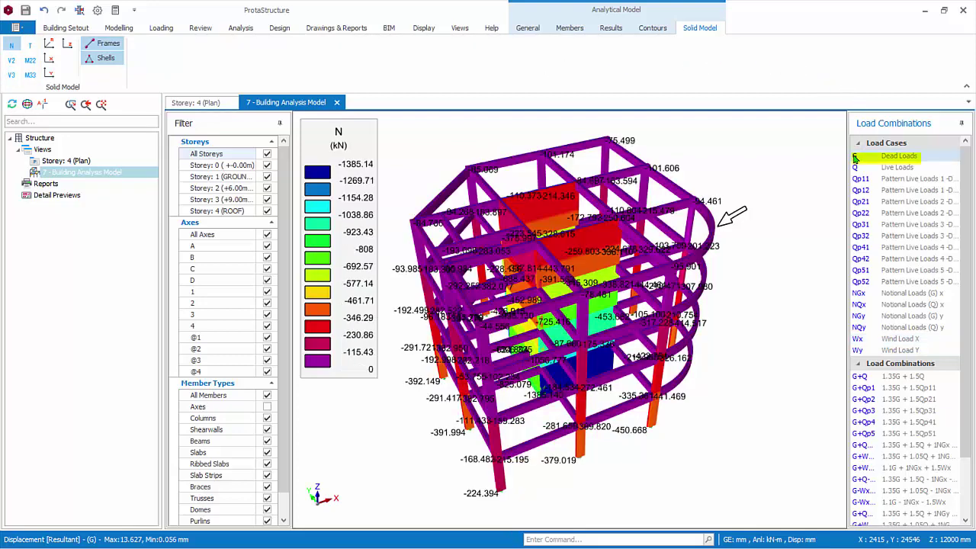
click(11, 61)
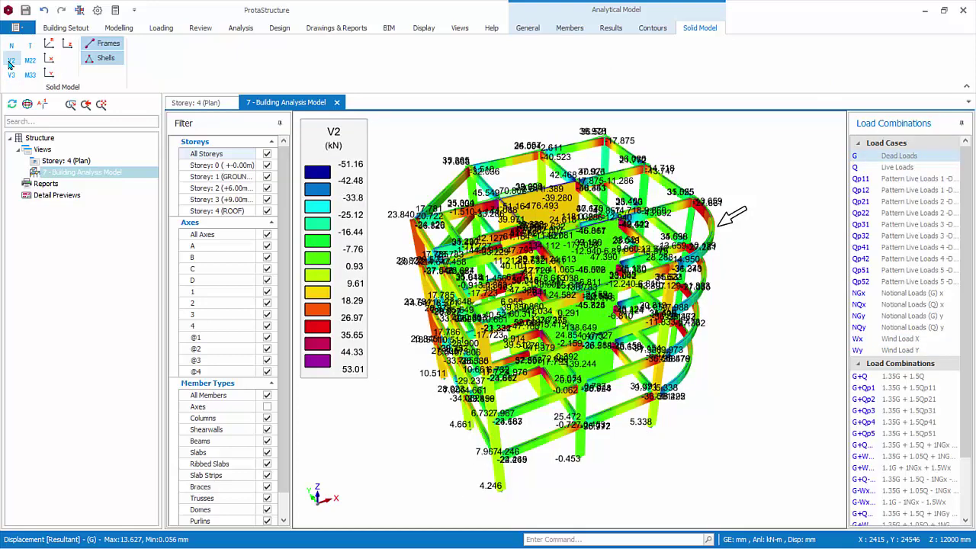
click(11, 75)
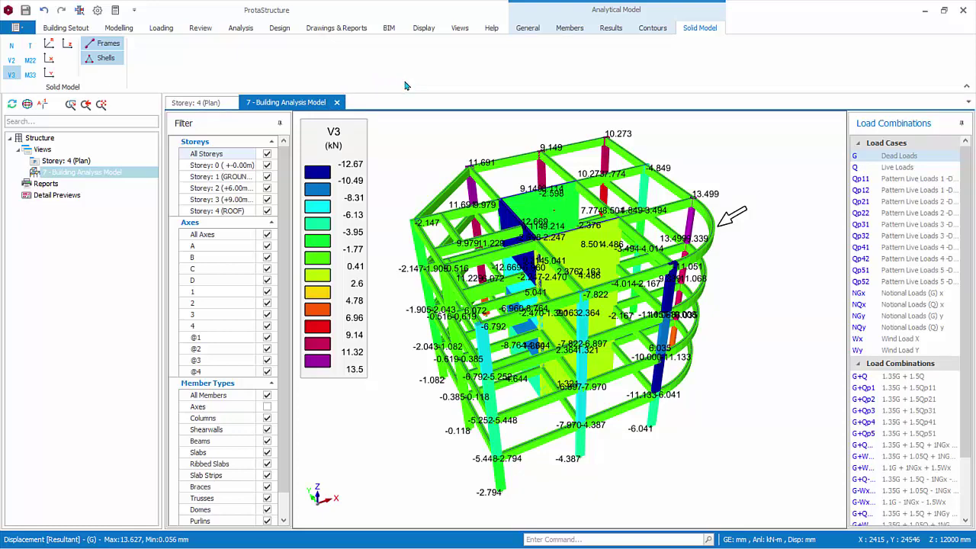
- Switch back to the Storey 4 (Plan) tab showing the roof beams and slabs
click(196, 104)
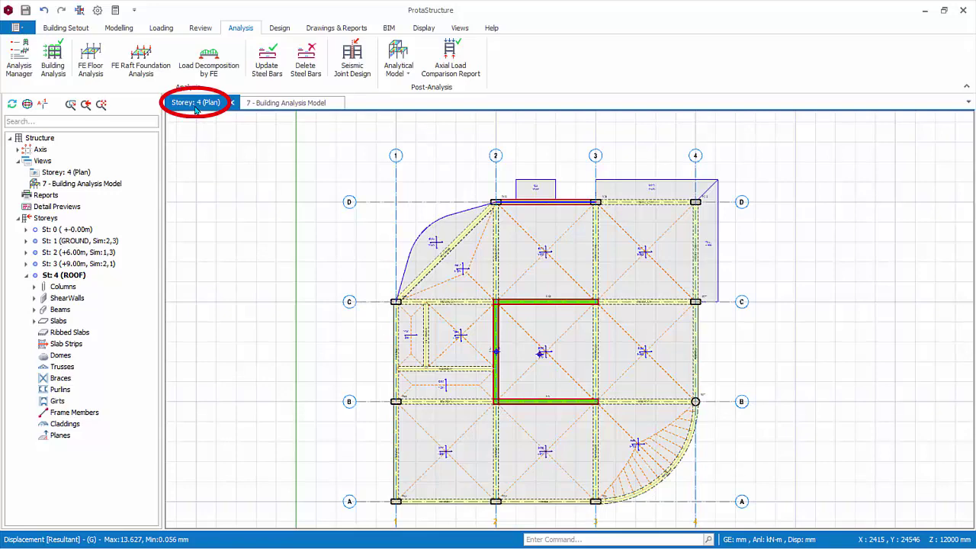